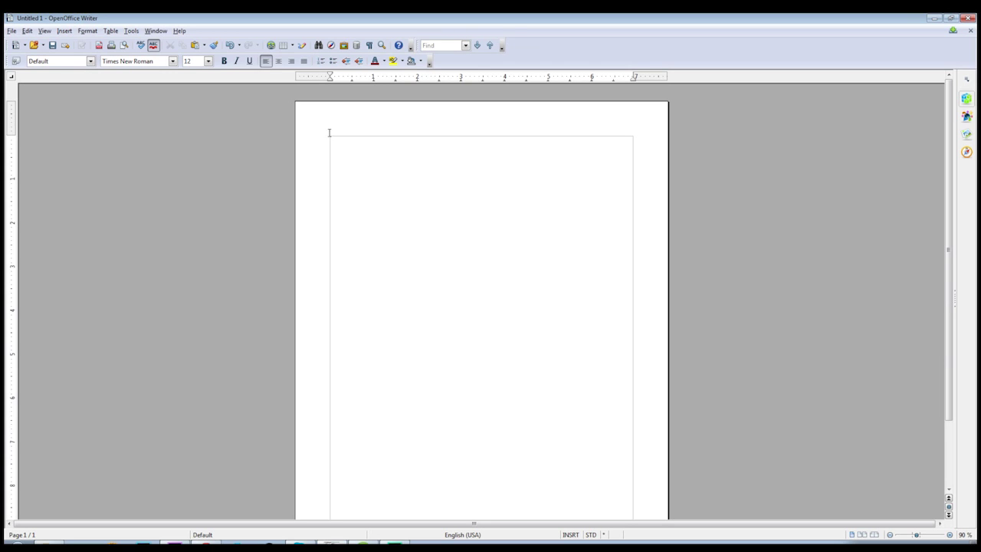
Start a new table with 3 columns and 3 rows.
{"action": "left_click", "coordinate": [109, 31]}
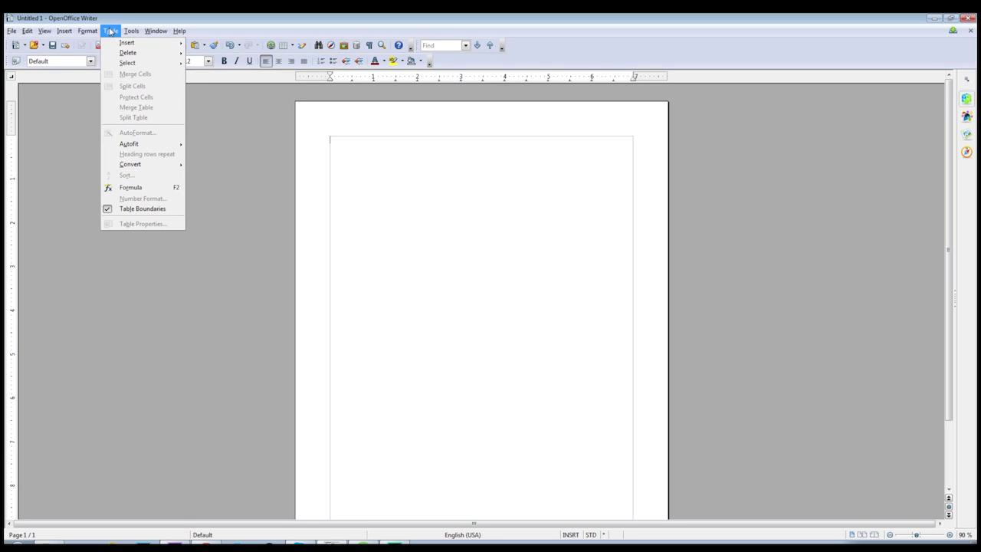
{"action": "mouse_move", "coordinate": [123, 43]}
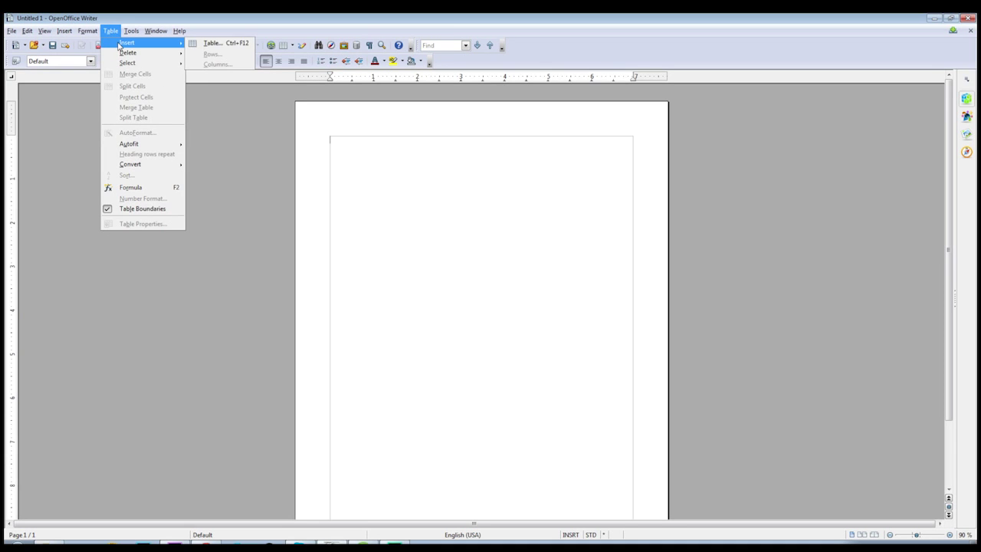
{"action": "left_click", "coordinate": [217, 48]}
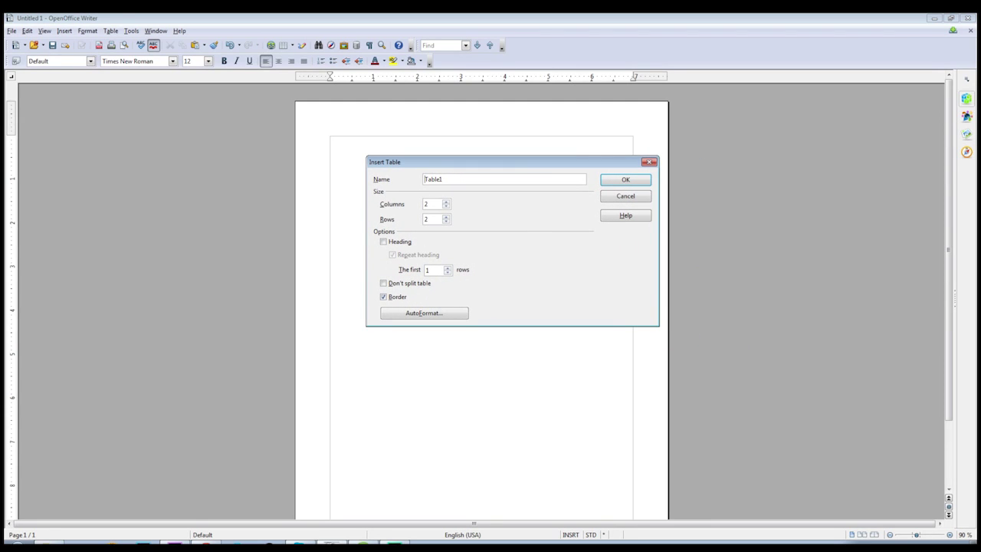
{"action": "type", "text": "3"}
{"action": "key", "text": "Tab"}
{"action": "type", "text": "3"}
Preview the available AutoFormat styles for the new table.
{"action": "left_click", "coordinate": [424, 312]}
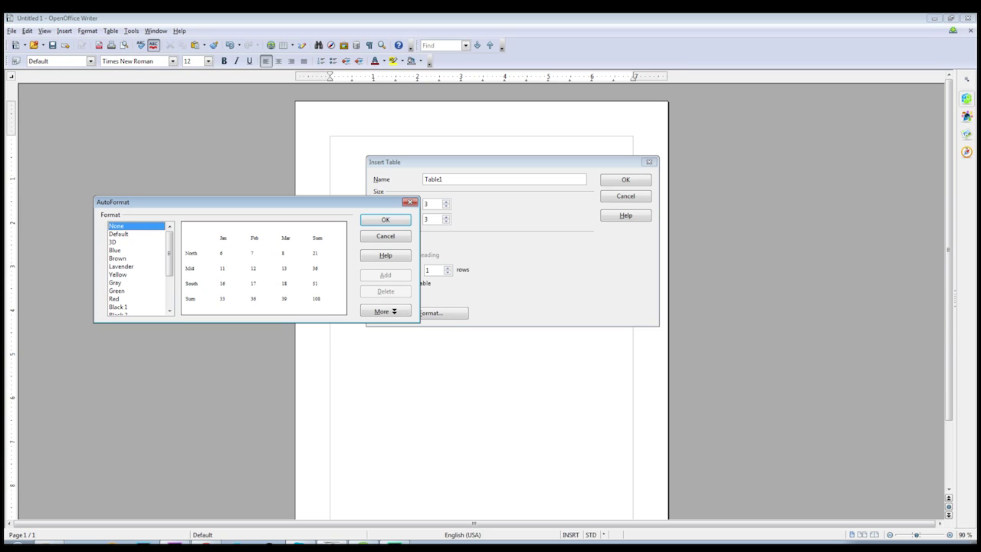
{"action": "key", "text": "Down"}
{"action": "key", "text": "Down"}
{"action": "key", "text": "Down"}
{"action": "key", "text": "Down"}
{"action": "key", "text": "Down"}
{"action": "key", "text": "Down"}
{"action": "key", "text": "Down"}
{"action": "key", "text": "Down"}
{"action": "key", "text": "Down"}
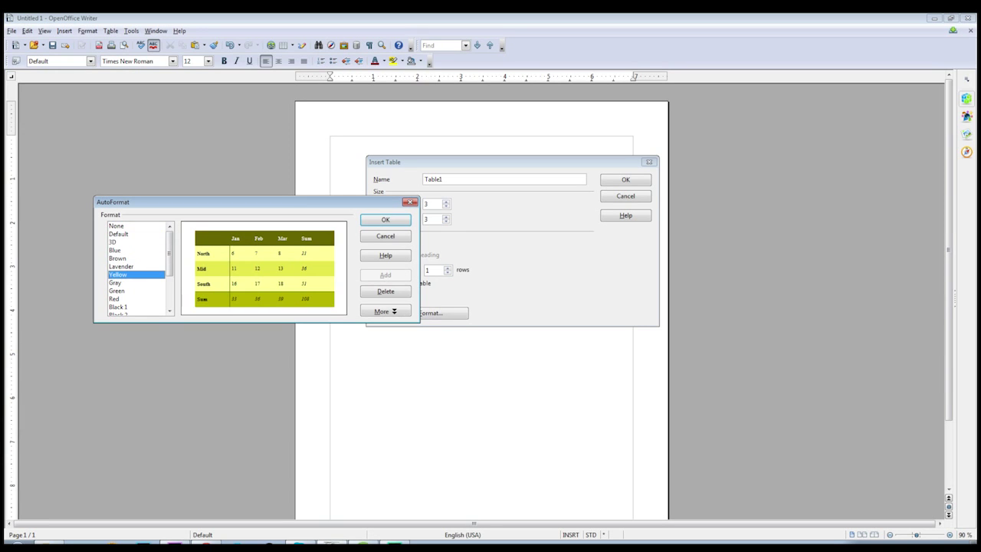
{"action": "key", "text": "Down"}
{"action": "key", "text": "Down"}
{"action": "key", "text": "Down"}
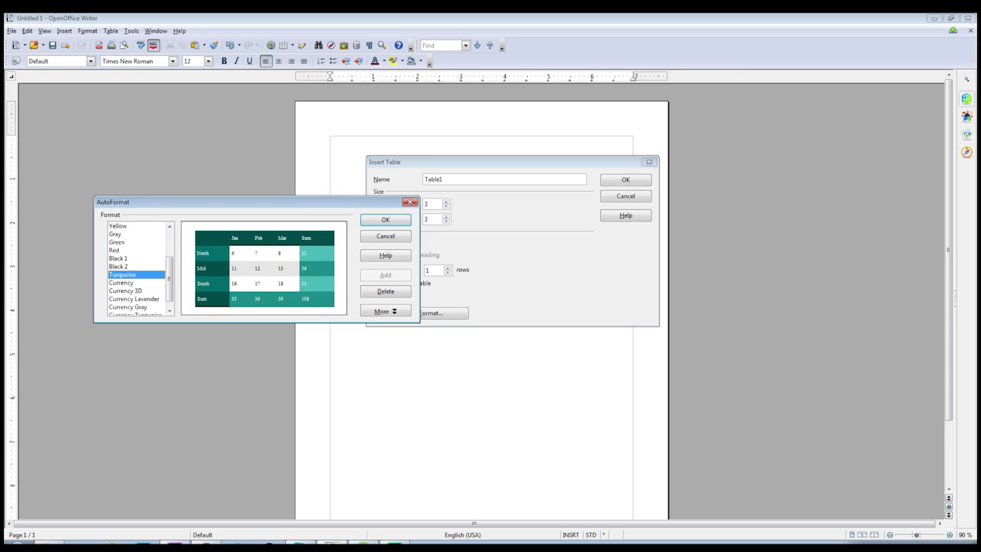
{"action": "key", "text": "Down"}
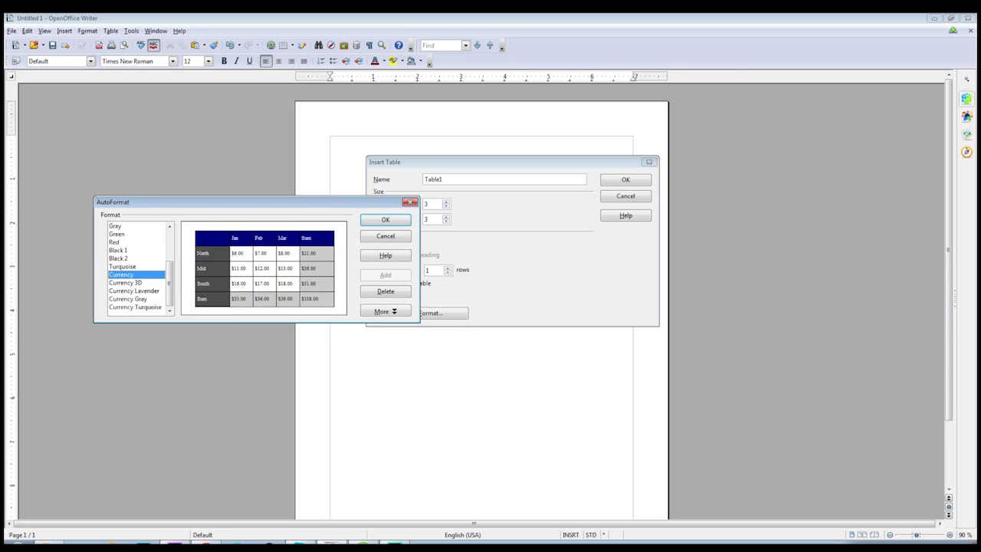
{"action": "key", "text": "Up"}
{"action": "key", "text": "Up"}
{"action": "key", "text": "Up"}
{"action": "key", "text": "Up"}
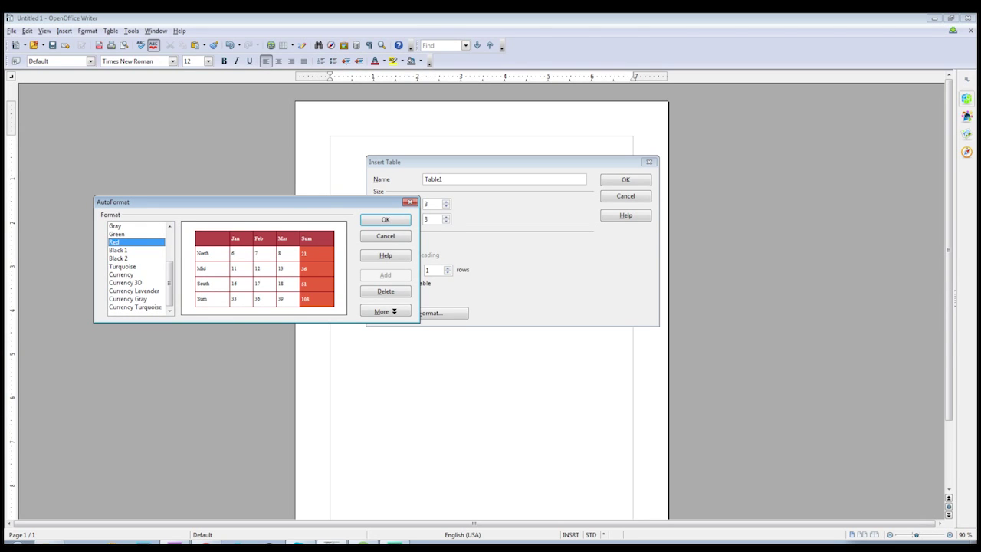
Choose the Black 2 AutoFormat and insert the table into the document.
{"action": "left_click", "coordinate": [118, 258]}
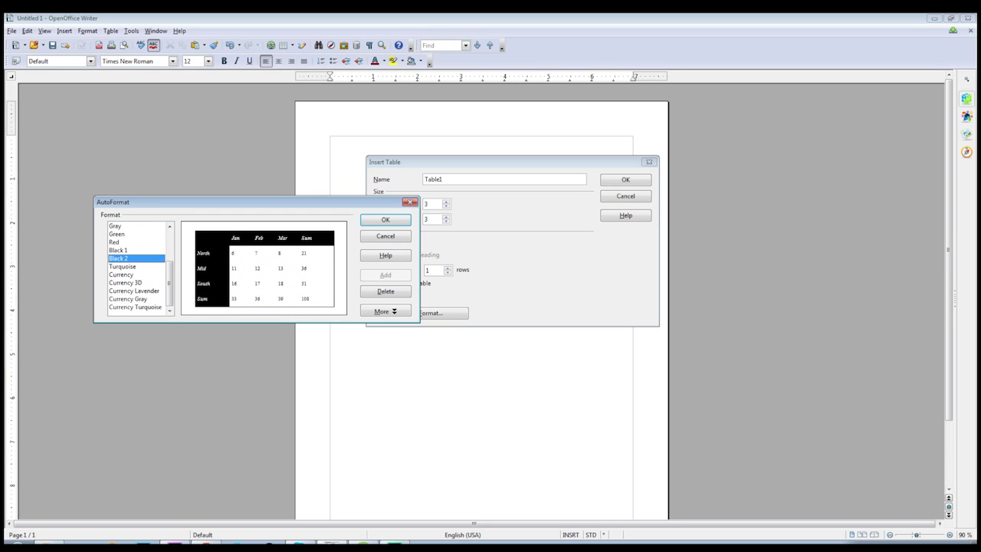
{"action": "left_click", "coordinate": [386, 219]}
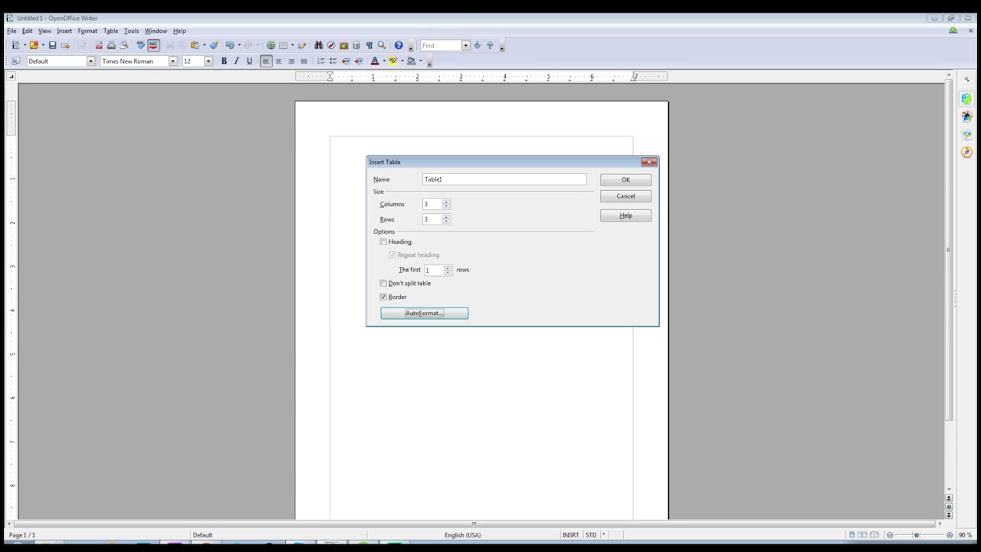
{"action": "left_click", "coordinate": [635, 181]}
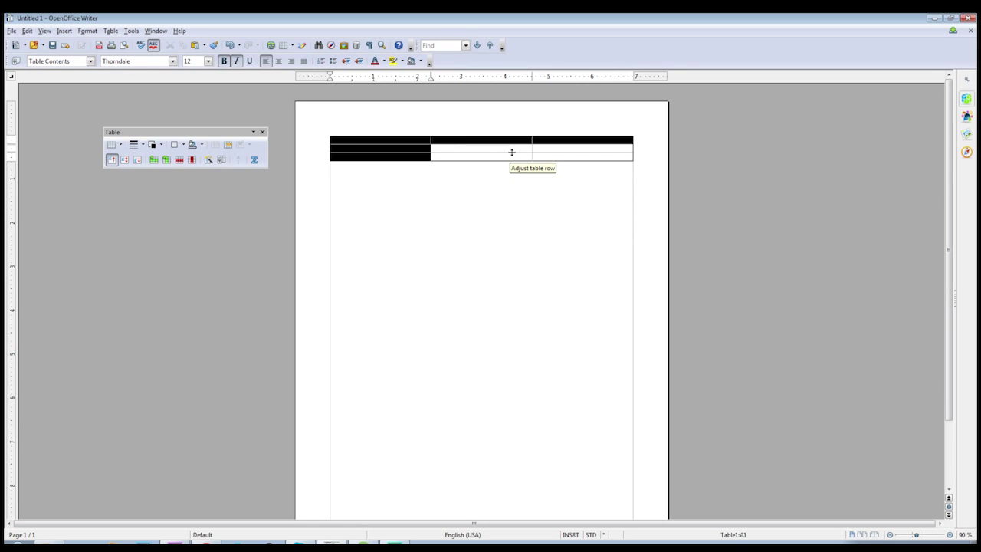
Enter the headers Month, Temperatu and Rainfall in the first row, and clear the stray text from the middle cell of the last row.
{"action": "type", "text": "Month"}
{"action": "key", "text": "Tab"}
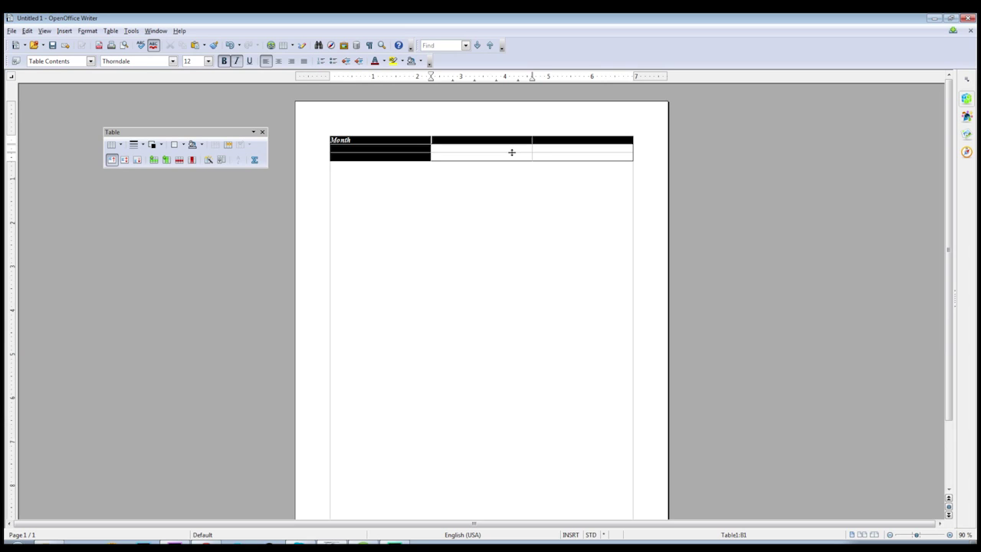
{"action": "type", "text": "Temperatu"}
{"action": "left_click", "coordinate": [512, 153]}
{"action": "type", "text": "Re"}
{"action": "key", "text": "Tab"}
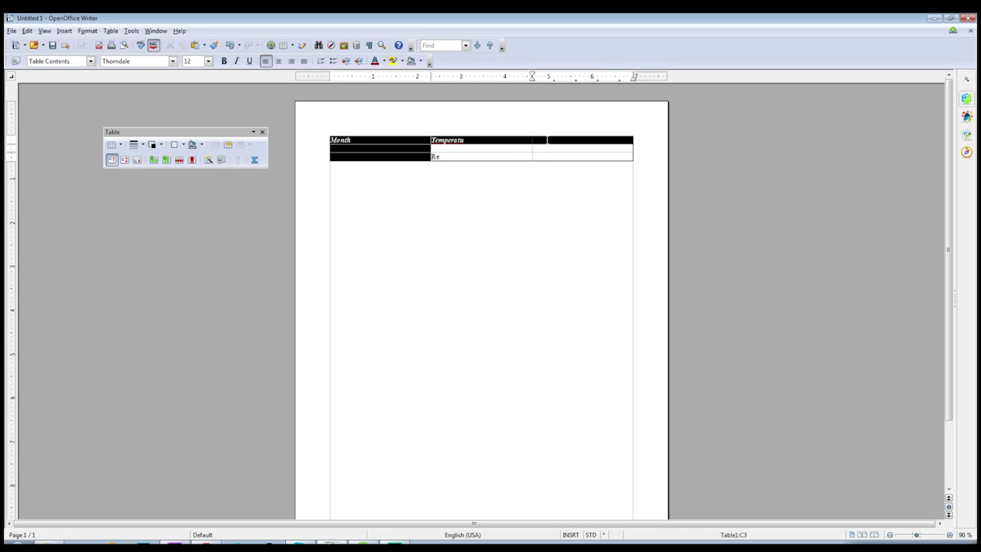
{"action": "left_click", "coordinate": [546, 139]}
{"action": "type", "text": "RainFall"}
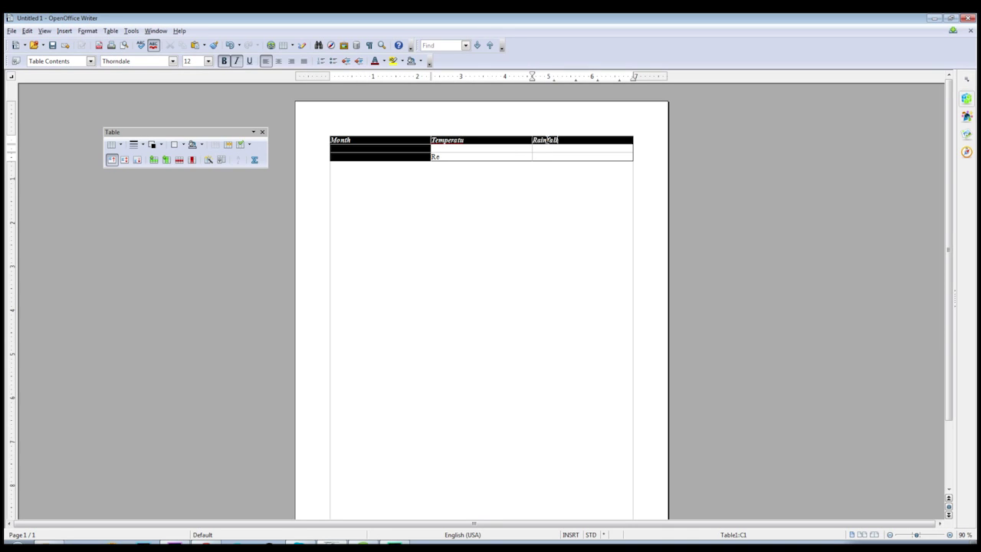
{"action": "left_click", "coordinate": [480, 157]}
{"action": "key", "text": "BackSpace"}
{"action": "key", "text": "BackSpace"}
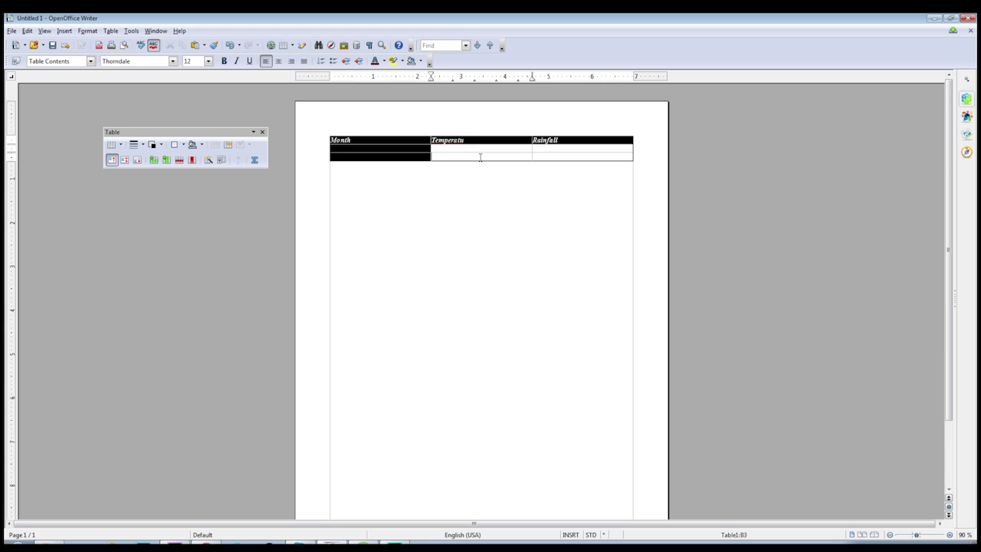
Fill the second table row with January, 40 F and 10 in.
{"action": "left_click", "coordinate": [344, 149]}
{"action": "type", "text": "January"}
{"action": "key", "text": "Tab"}
{"action": "type", "text": "40 F"}
{"action": "key", "text": "Tab"}
{"action": "type", "text": "10 m"}
Fill the third table row with February, 45 F and 12 in.
{"action": "key", "text": "Tab"}
{"action": "type", "text": "February"}
{"action": "key", "text": "Tab"}
{"action": "key", "text": "Up"}
{"action": "key", "text": "Right"}
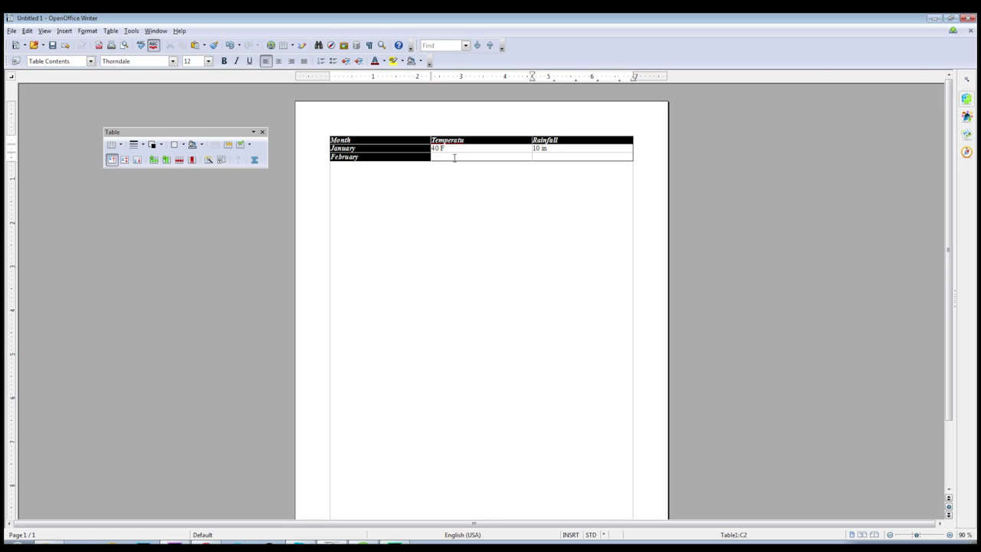
{"action": "left_click", "coordinate": [454, 158]}
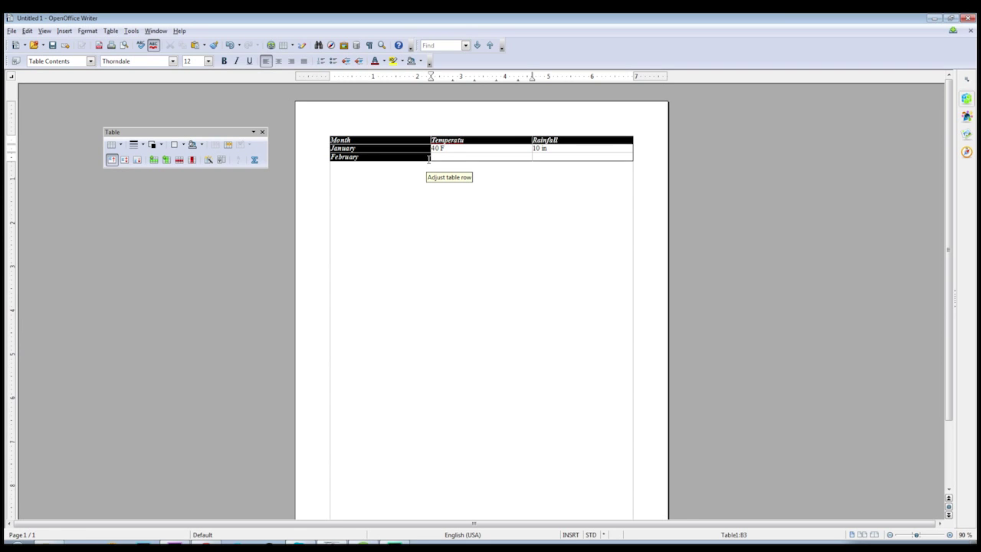
{"action": "type", "text": "45 F"}
{"action": "key", "text": "Tab"}
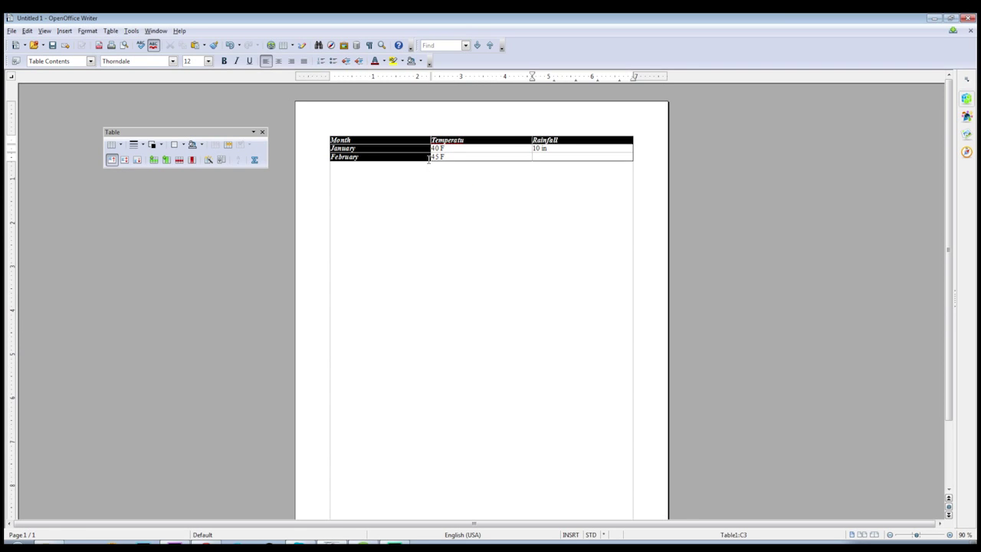
{"action": "type", "text": "12 in"}
Complete the middle column's header so that it reads Temperature.
{"action": "left_click", "coordinate": [466, 156]}
{"action": "left_click", "coordinate": [469, 140]}
{"action": "type", "text": "re"}
{"action": "left_click", "coordinate": [335, 148]}
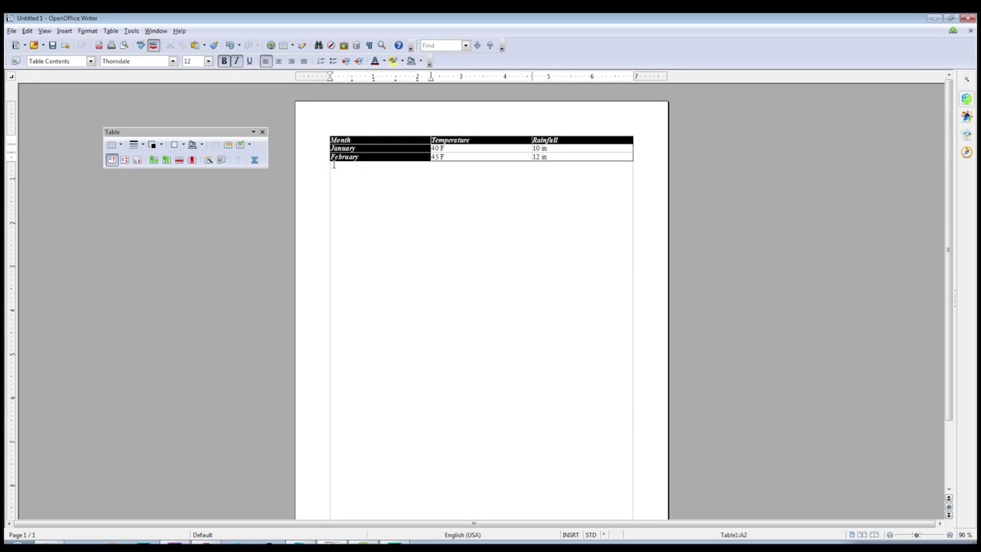
Insert a row below February and enter Total in its first cell.
{"action": "left_click", "coordinate": [371, 156]}
{"action": "left_click", "coordinate": [325, 131]}
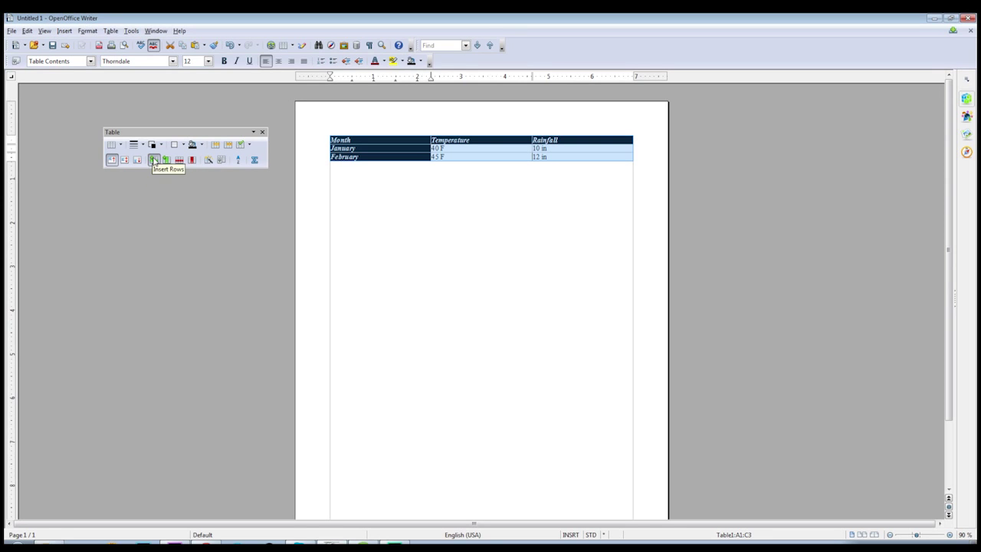
{"action": "left_click", "coordinate": [154, 160]}
{"action": "left_click", "coordinate": [347, 165]}
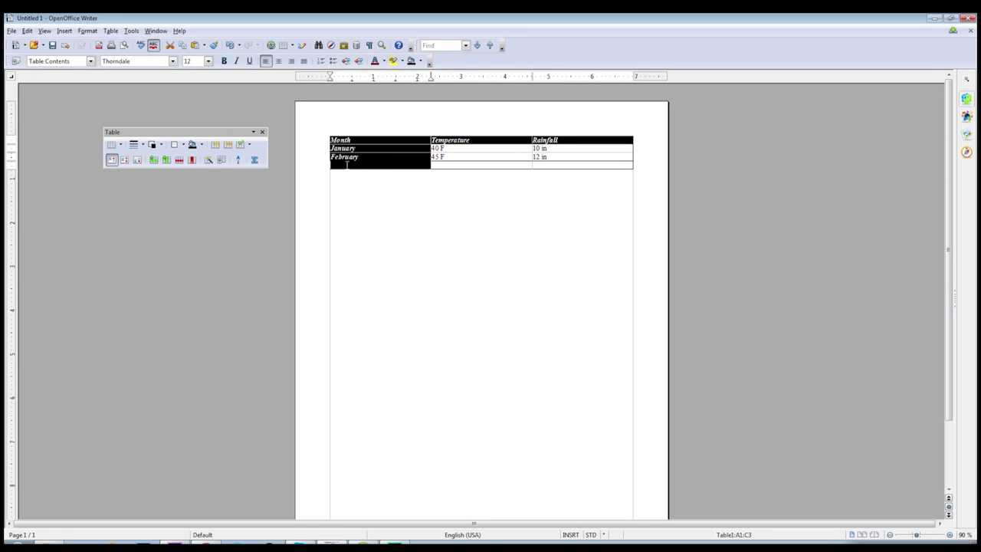
{"action": "type", "text": "Total"}
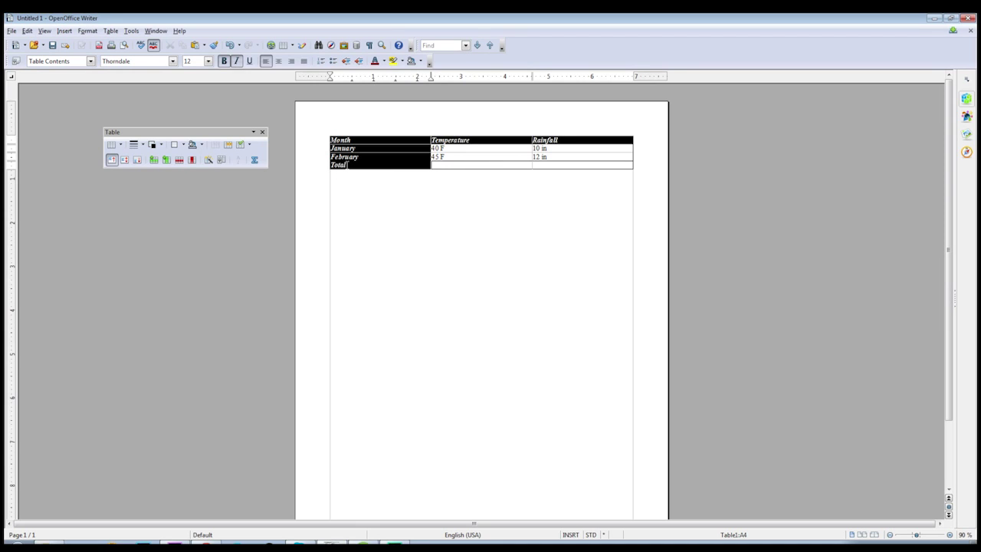
{"action": "key", "text": "Tab"}
{"action": "type", "text": "85 F"}
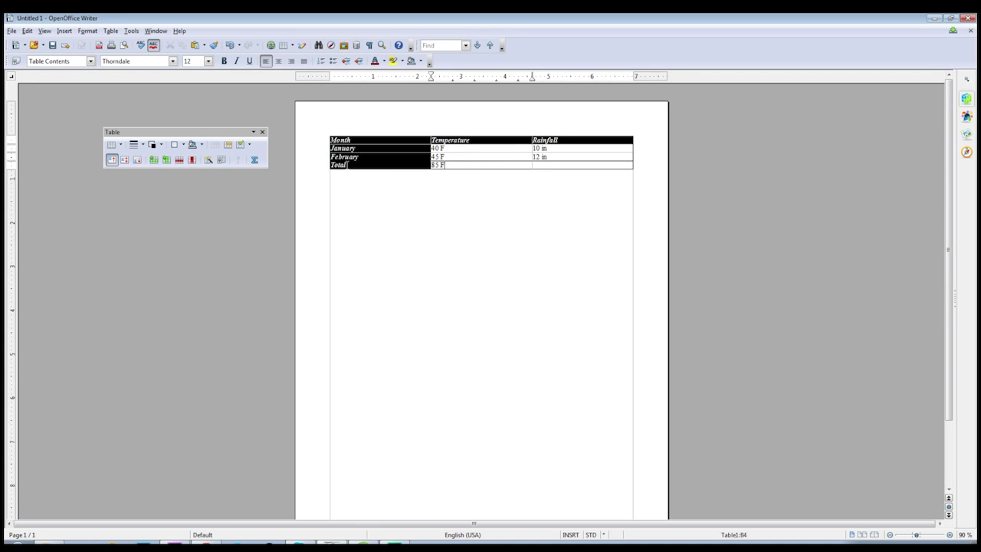
{"action": "key", "text": "BackSpace"}
{"action": "key", "text": "BackSpace"}
{"action": "key", "text": "BackSpace"}
{"action": "key", "text": "BackSpace"}
Enter 42.5 F in the Temperature cell of the Total row.
{"action": "left_click", "coordinate": [347, 165]}
{"action": "key", "text": "Tab"}
{"action": "type", "text": "42.5 F"}
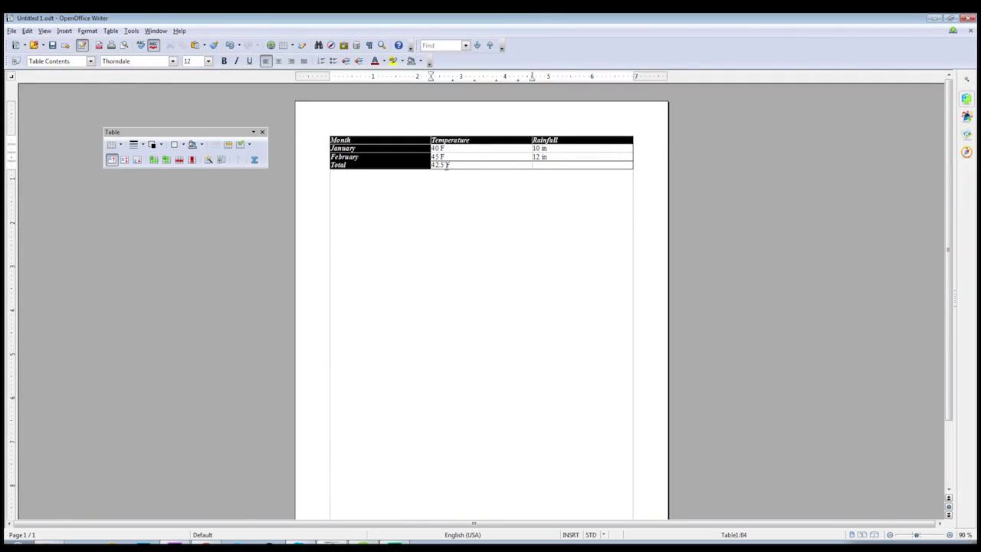
Replace the text in the Total row's Temperature cell with the formula =sum<B2:B3> / 2.
{"action": "left_click_drag", "start_coordinate": [452, 165], "coordinate": [432, 166]}
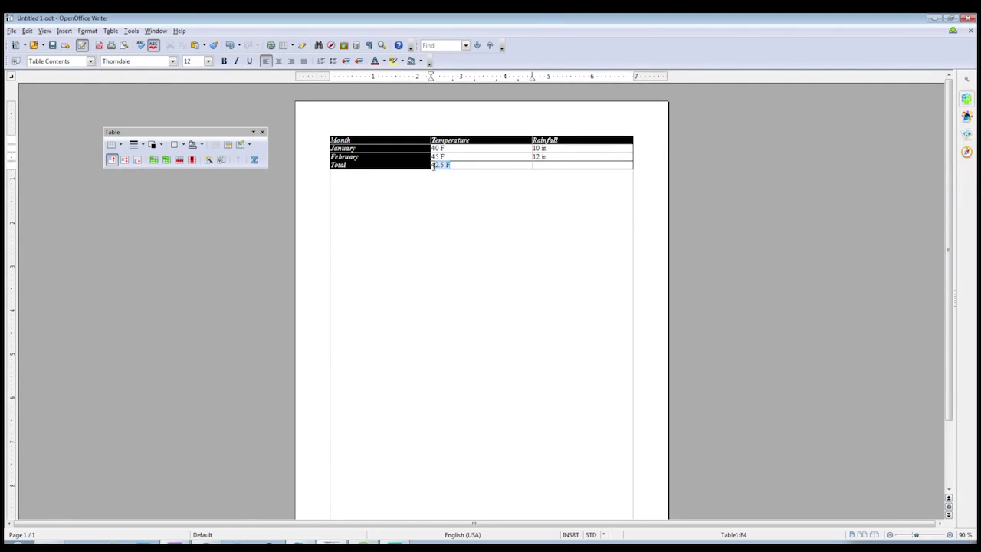
{"action": "left_click", "coordinate": [255, 160]}
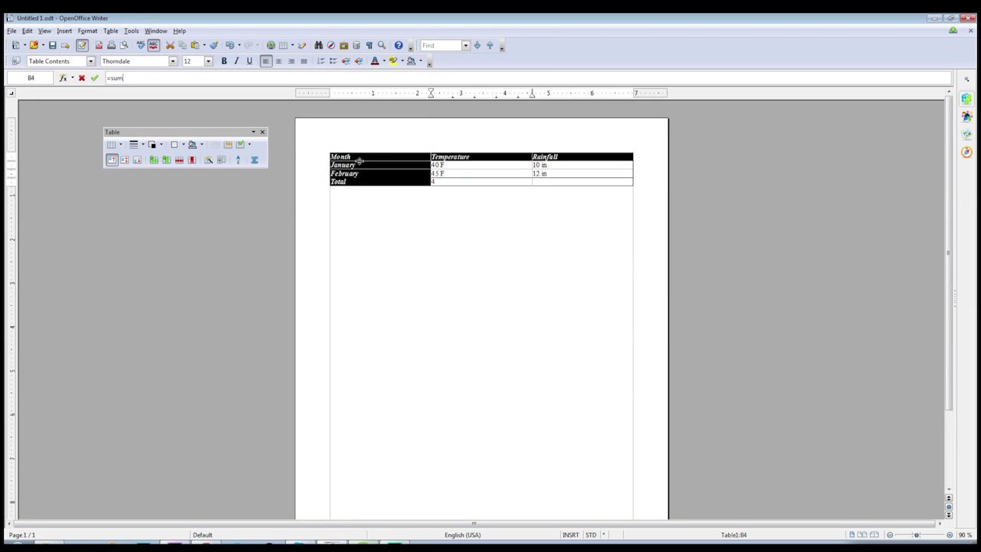
{"action": "left_click_drag", "start_coordinate": [435, 165], "coordinate": [434, 172]}
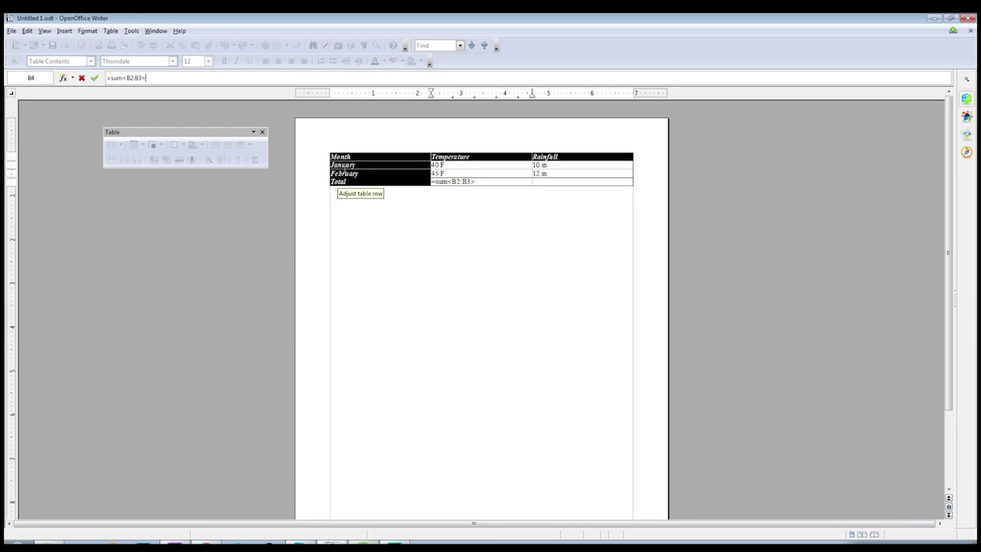
{"action": "type", "text": "/2"}
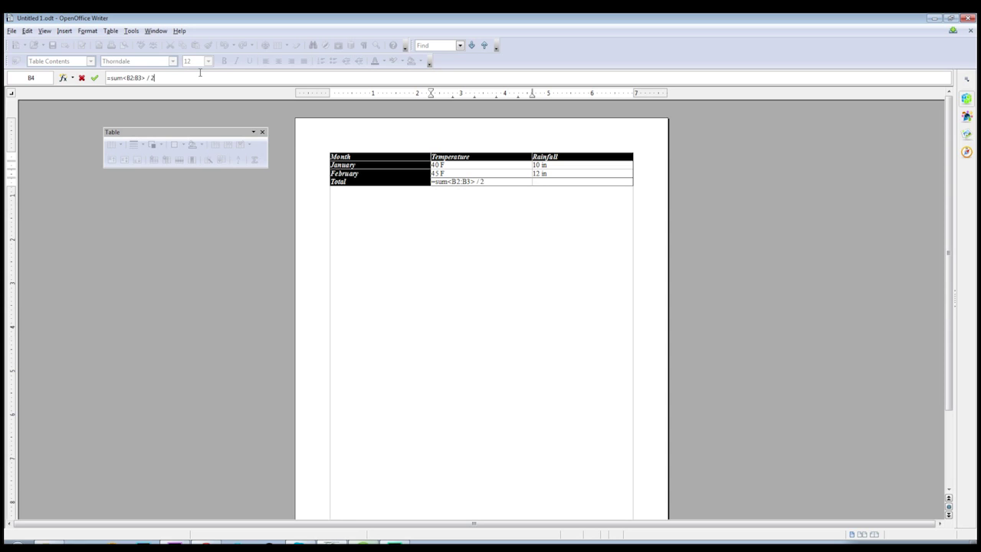
{"action": "key", "text": "Return"}
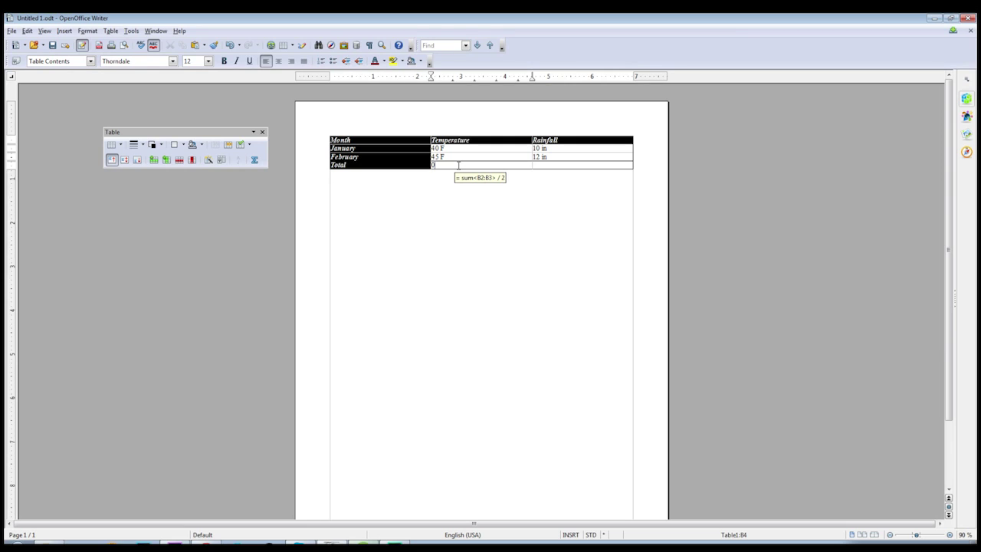
Remove the F unit from the February and January temperature values.
{"action": "left_click", "coordinate": [452, 157]}
{"action": "key", "text": "BackSpace"}
{"action": "key", "text": "BackSpace"}
{"action": "left_click", "coordinate": [454, 151]}
{"action": "key", "text": "BackSpace"}
{"action": "key", "text": "BackSpace"}
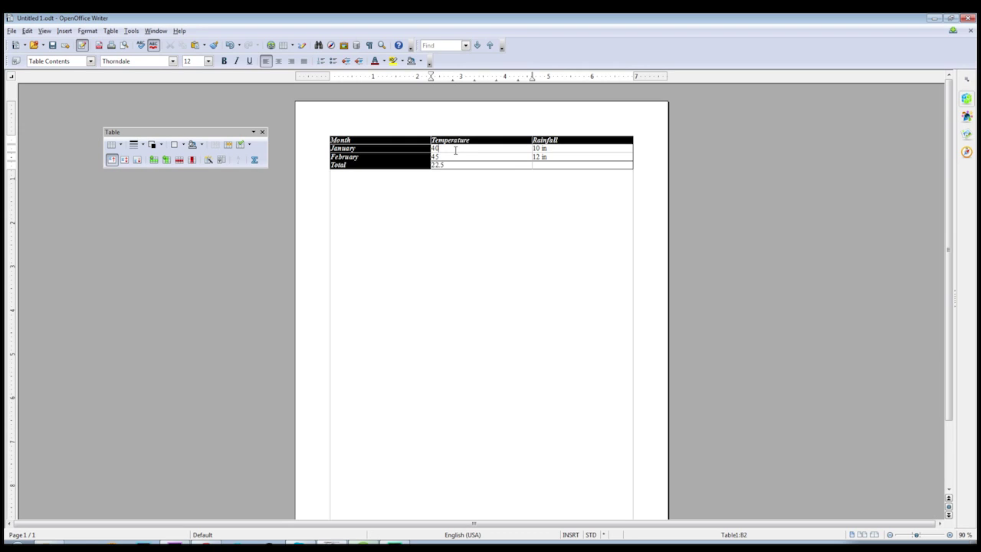
Add the unit (F) to the Temperature column header.
{"action": "key", "text": "Up"}
{"action": "key", "text": "Up"}
{"action": "type", "text": "(F)"}
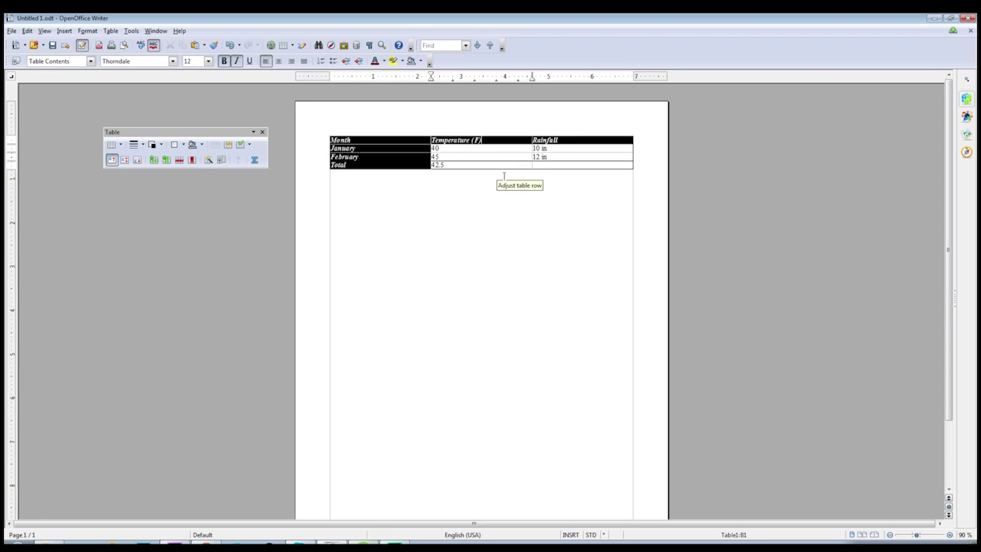
{"action": "left_click", "coordinate": [497, 177]}
Change the February temperature to 50 so the Total row's formula recalculates.
{"action": "left_click", "coordinate": [449, 149]}
{"action": "key", "text": "Down"}
{"action": "key", "text": "Down"}
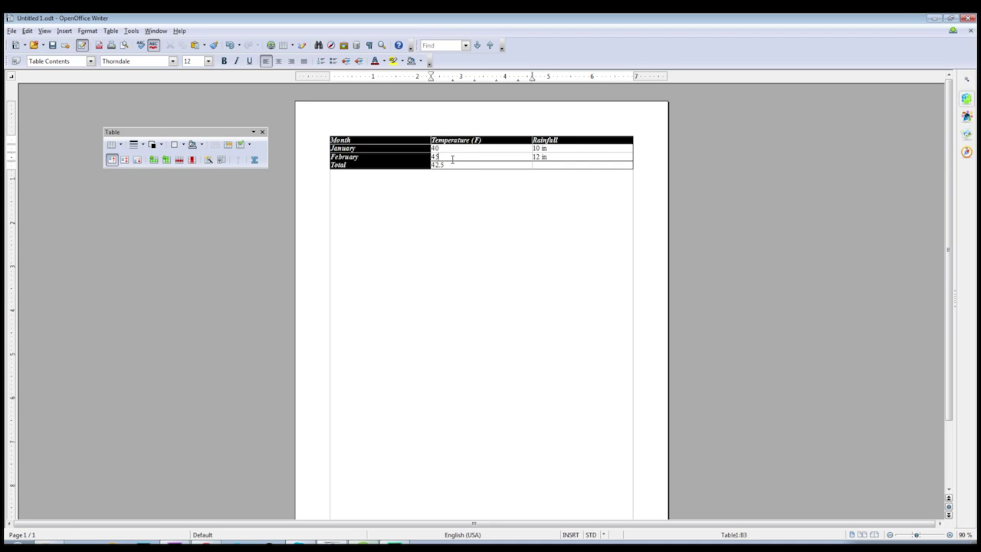
{"action": "key", "text": "BackSpace"}
{"action": "key", "text": "BackSpace"}
{"action": "type", "text": "50"}
{"action": "left_click", "coordinate": [459, 166]}
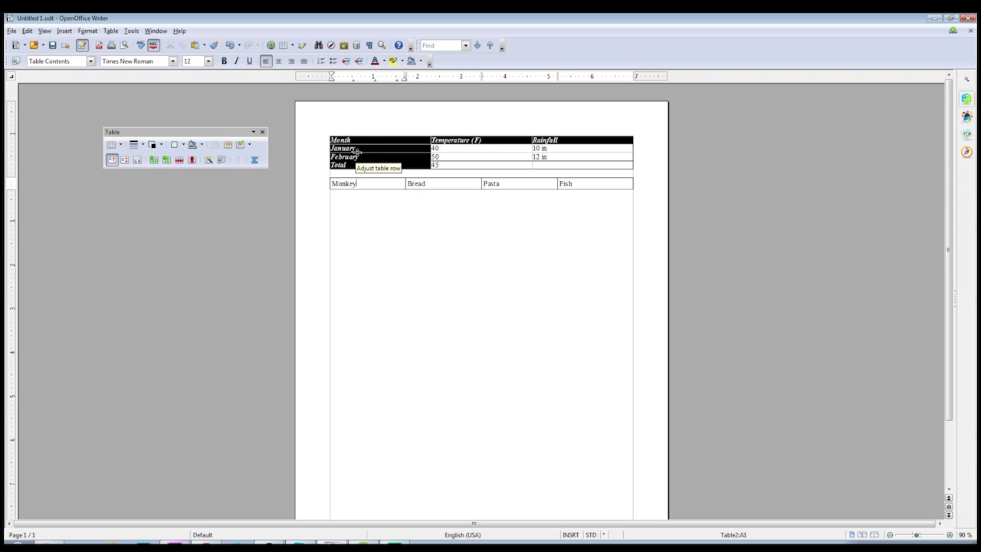
Merge all four cells of the table containing Monkey, Bread, Pasta and Fish into one cell.
{"action": "left_click_drag", "start_coordinate": [331, 183], "coordinate": [475, 184]}
{"action": "left_click", "coordinate": [324, 183]}
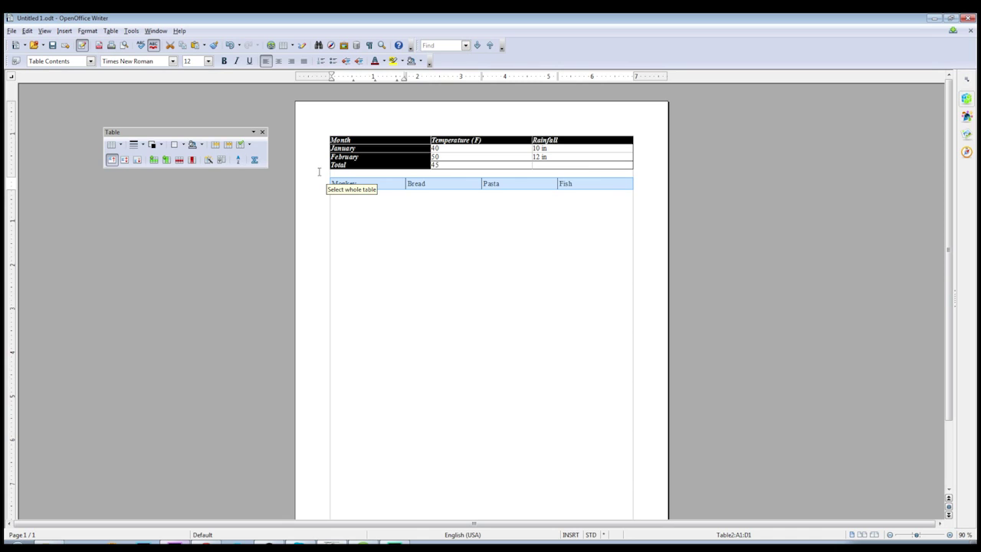
{"action": "left_click", "coordinate": [215, 146]}
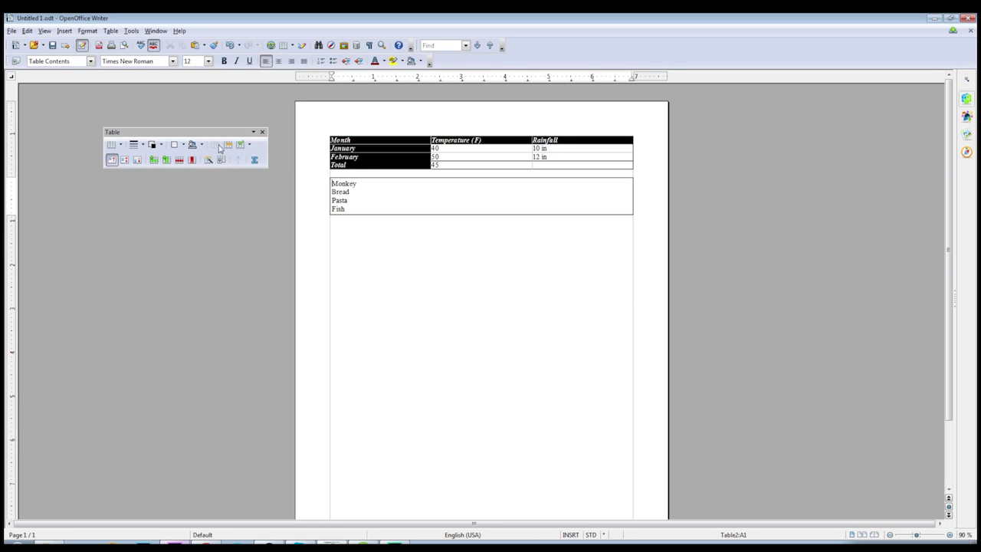
Try to split the merged cell containing Monkey, Bread, Pasta and Fish horizontally into four cells, and undo it.
{"action": "left_click", "coordinate": [325, 182]}
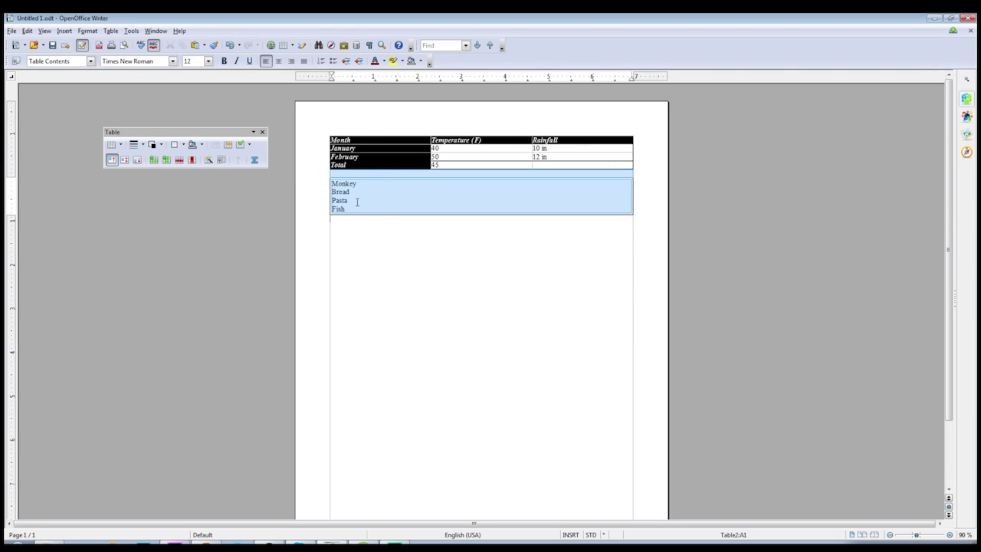
{"action": "left_click", "coordinate": [349, 192]}
{"action": "left_click_drag", "start_coordinate": [331, 182], "coordinate": [348, 207]}
{"action": "left_click", "coordinate": [227, 144]}
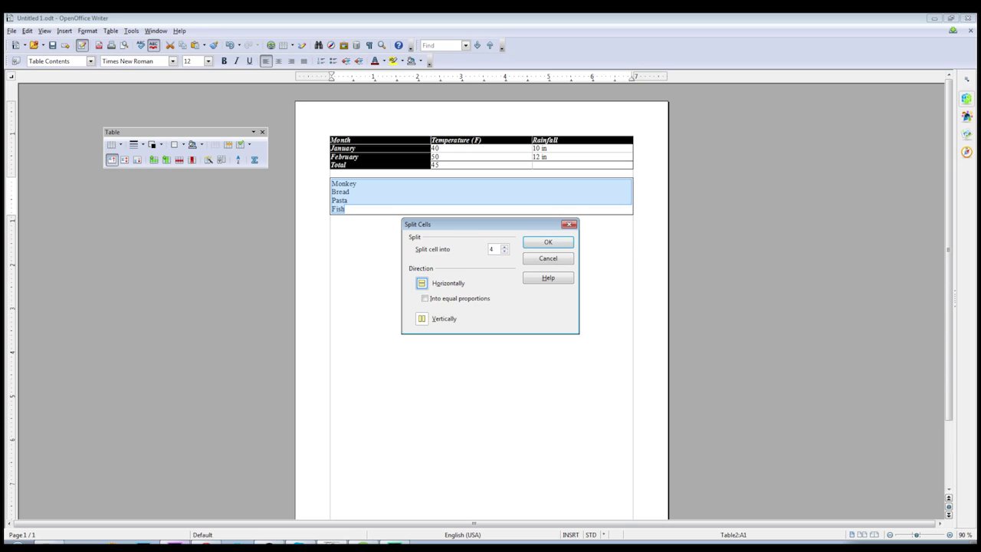
{"action": "key", "text": "alt+e"}
{"action": "key", "text": "shift+Tab"}
{"action": "key", "text": "Return"}
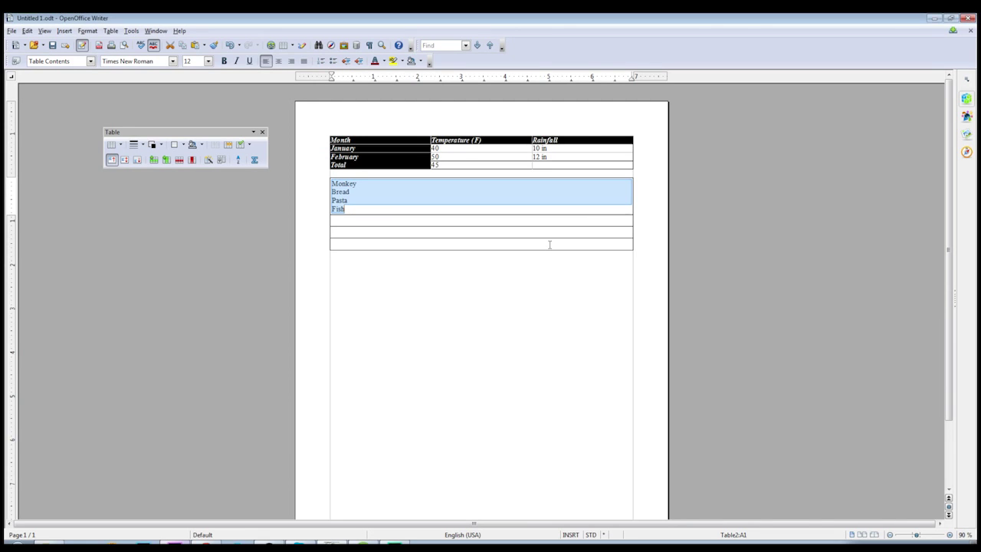
{"action": "key", "text": "ctrl+z"}
Try splitting the merged cell vertically into two cells, and undo the split.
{"action": "left_click_drag", "start_coordinate": [356, 207], "coordinate": [338, 183]}
{"action": "left_click", "coordinate": [238, 158]}
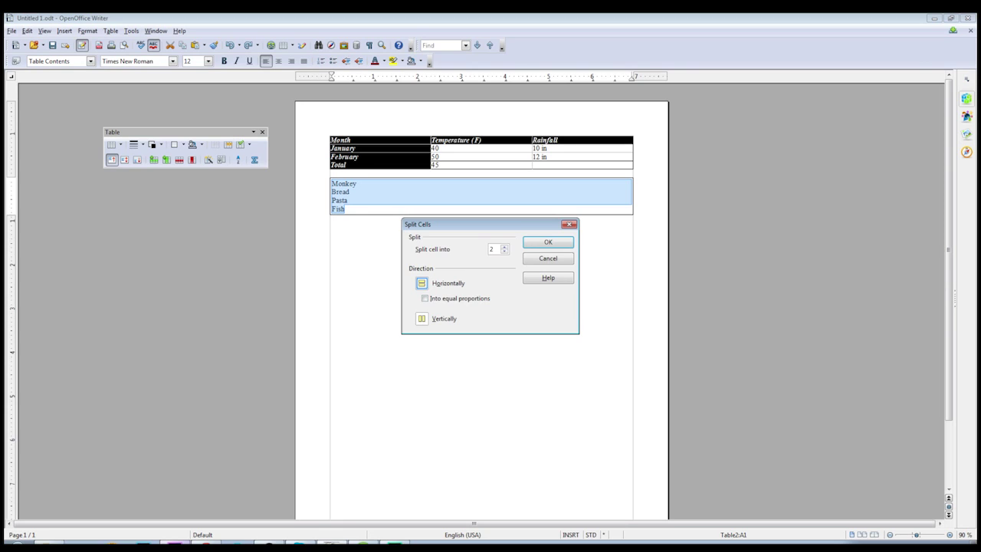
{"action": "left_click", "coordinate": [548, 241]}
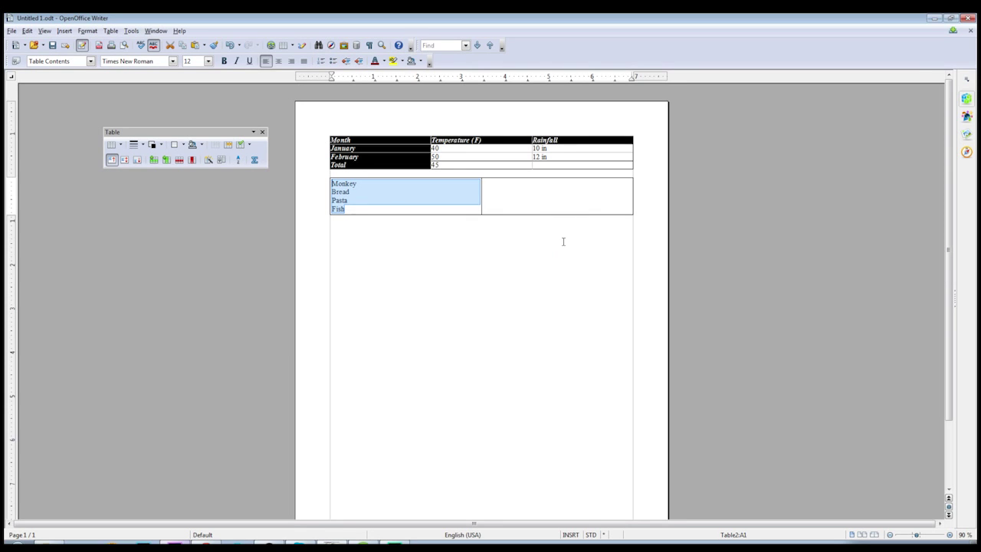
{"action": "key", "text": "ctrl+z"}
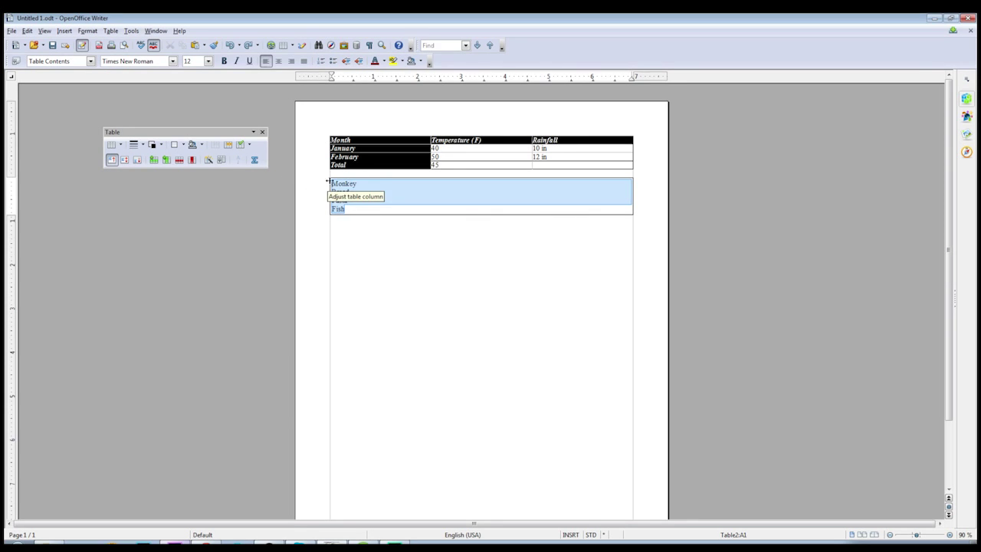
Split the cell containing Monkey, Bread, Pasta and Fish vertically into four cells.
{"action": "left_click", "coordinate": [227, 145]}
{"action": "left_click", "coordinate": [422, 318]}
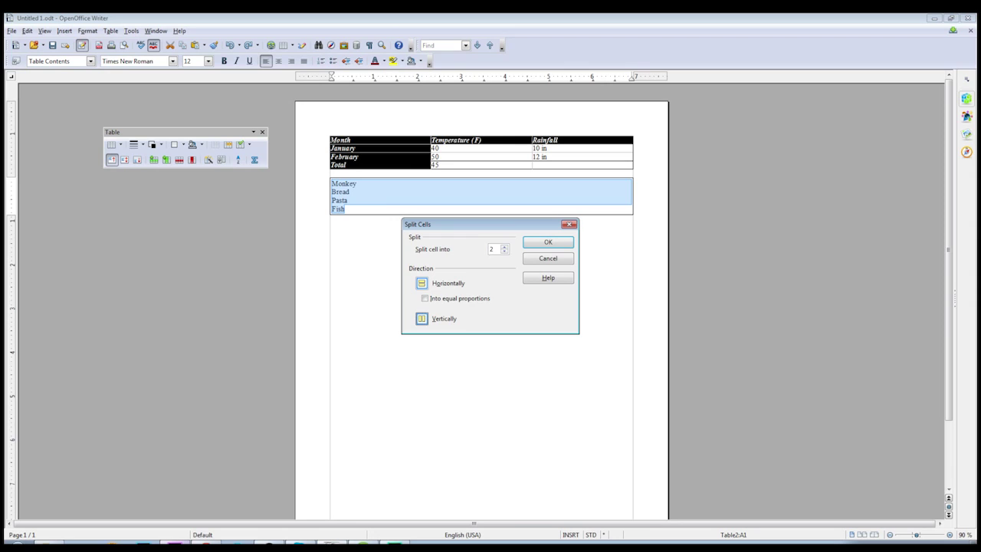
{"action": "left_click", "coordinate": [503, 246]}
{"action": "left_click", "coordinate": [503, 246]}
{"action": "left_click", "coordinate": [539, 244]}
{"action": "left_click", "coordinate": [449, 212]}
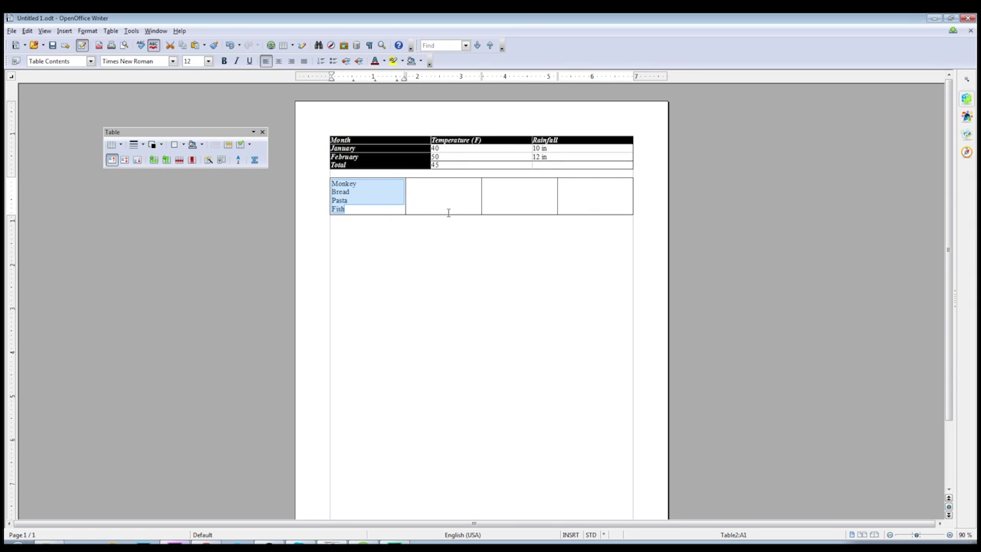
Move Bread, Pasta and Fish into their own cells beside Monkey, and remove the leftover blank lines below Monkey.
{"action": "left_click_drag", "start_coordinate": [350, 191], "coordinate": [506, 192]}
{"action": "left_click_drag", "start_coordinate": [357, 210], "coordinate": [331, 209]}
{"action": "left_click_drag", "start_coordinate": [553, 175], "coordinate": [606, 189]}
{"action": "left_click", "coordinate": [352, 208]}
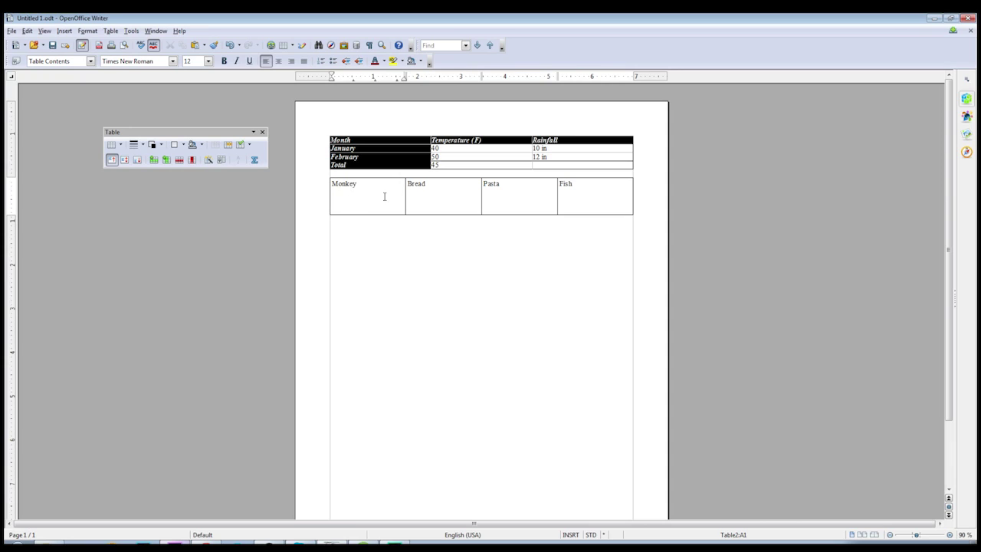
{"action": "key", "text": "BackSpace"}
{"action": "key", "text": "BackSpace"}
{"action": "key", "text": "BackSpace"}
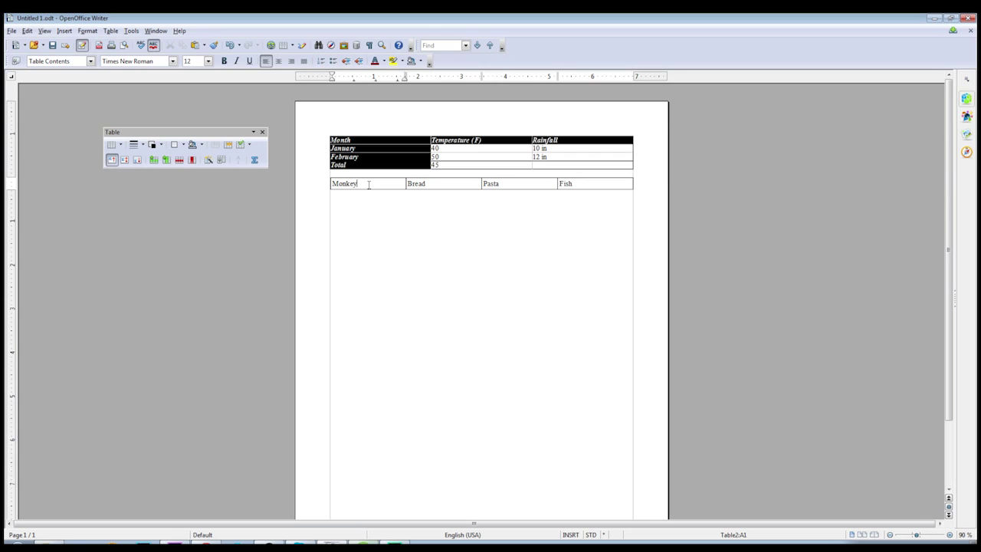
Try clearing the contents of the Monkey, Bread, Pasta and Fish row, and undo the deletion.
{"action": "left_click", "coordinate": [322, 179]}
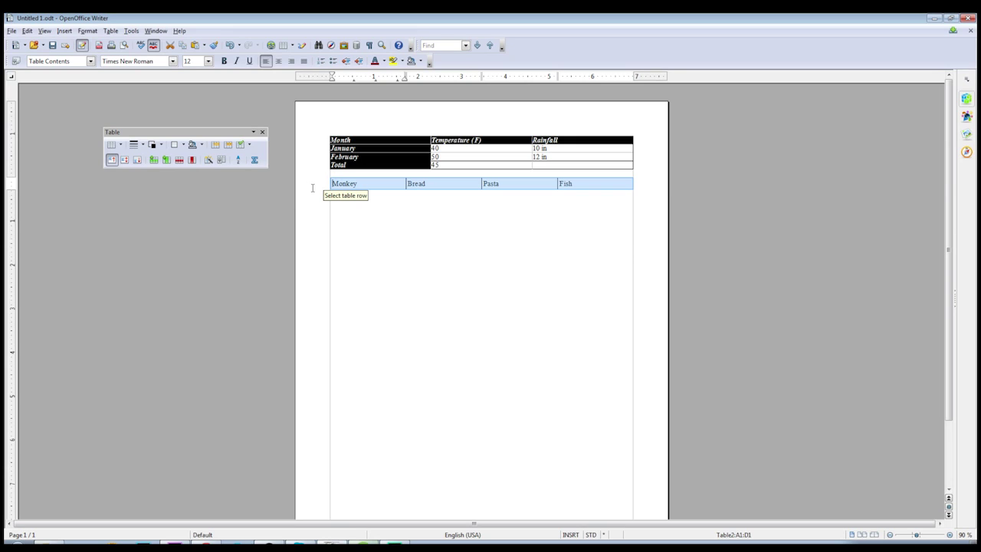
{"action": "key", "text": "Delete"}
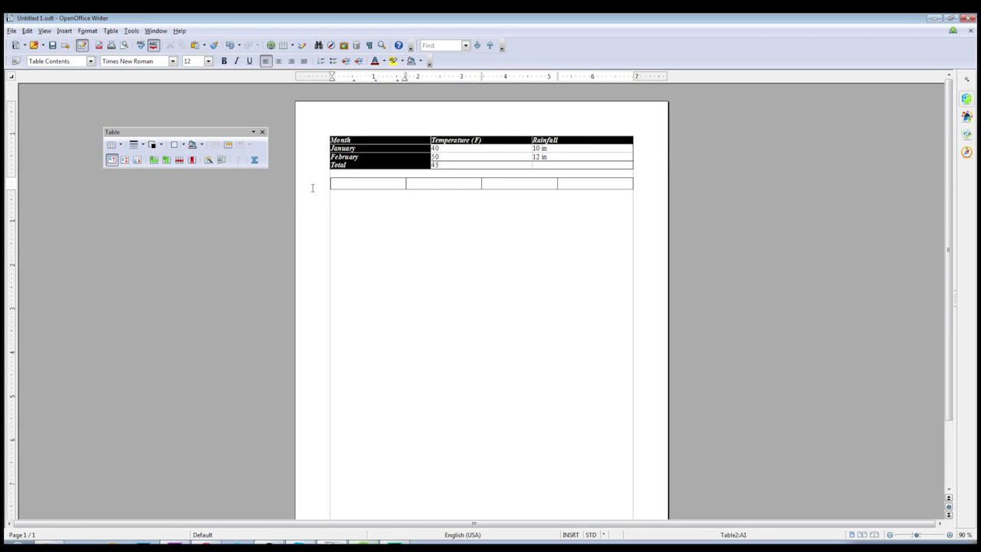
{"action": "key", "text": "ctrl+z"}
Delete the whole table row containing Monkey, Bread, Pasta and Fish.
{"action": "left_click", "coordinate": [325, 172]}
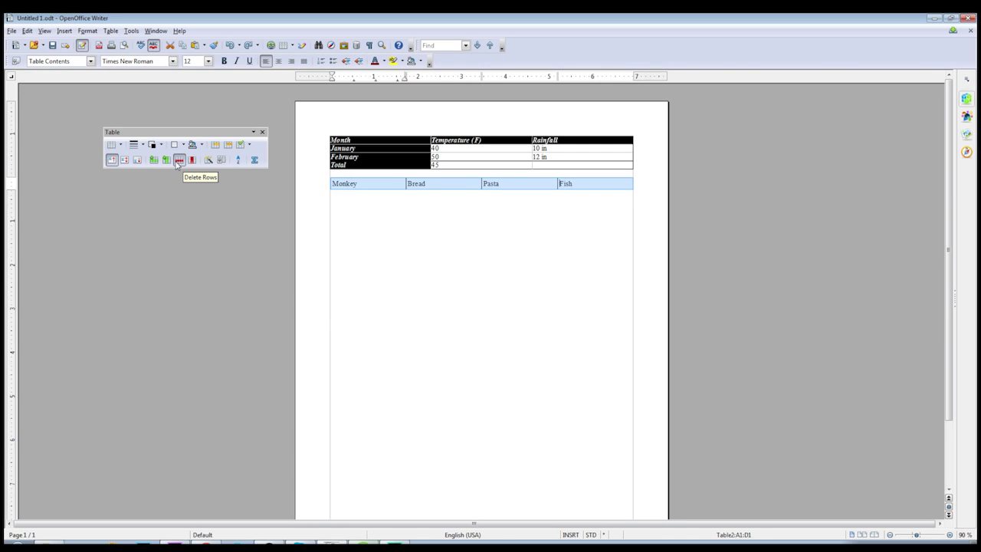
{"action": "left_click", "coordinate": [178, 161]}
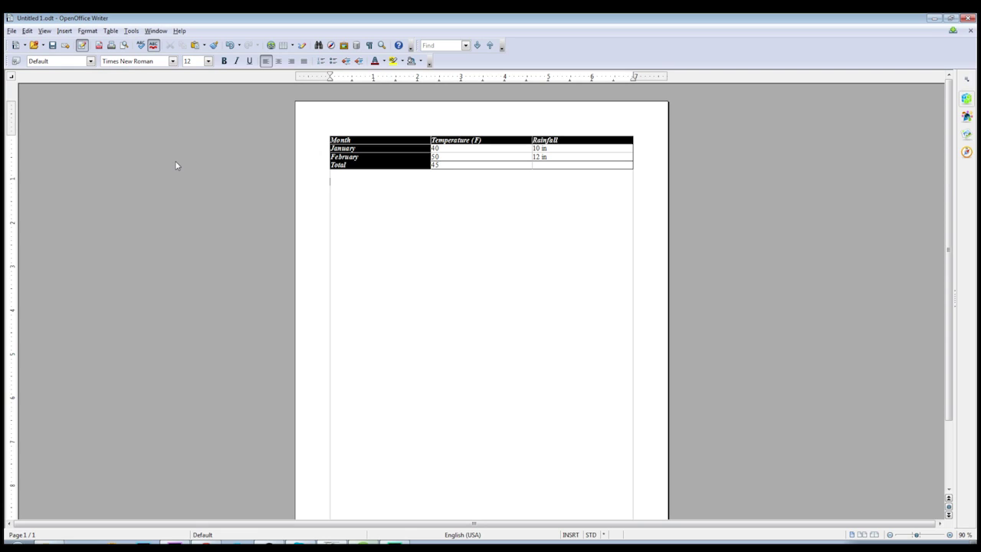
Set the weather table's spacing above to about 1 inch in its table format properties.
{"action": "key", "text": "ctrl+Home"}
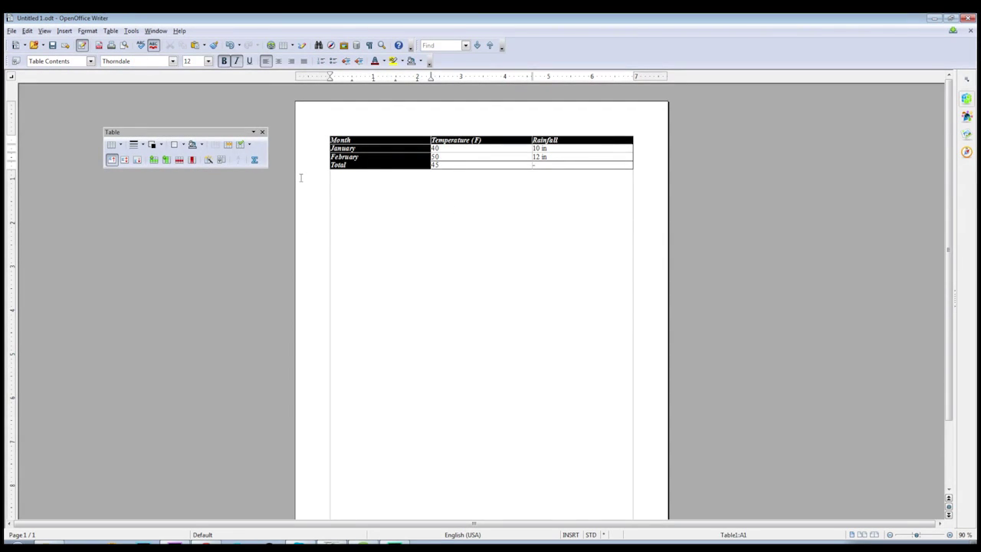
{"action": "left_click", "coordinate": [325, 132]}
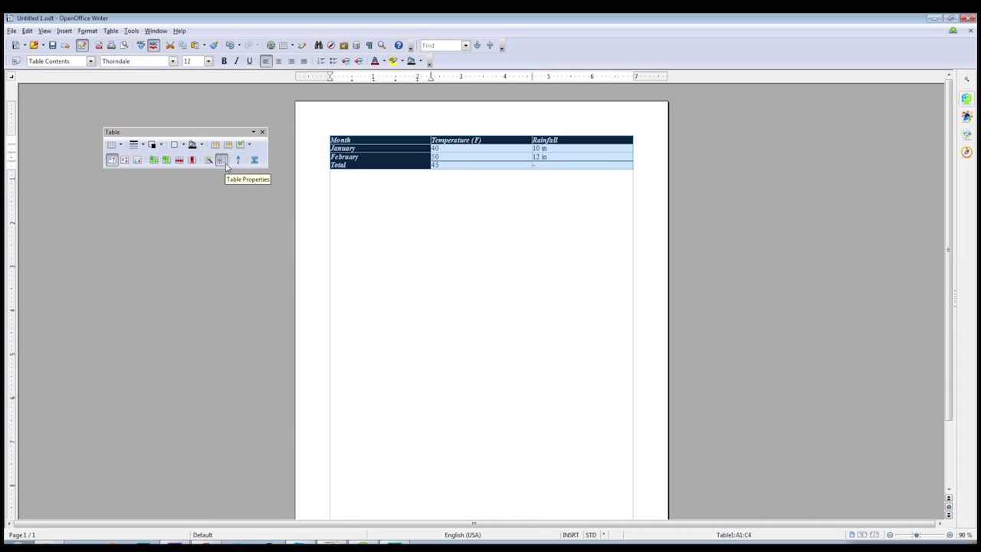
{"action": "left_click", "coordinate": [383, 156]}
{"action": "left_click", "coordinate": [328, 135]}
{"action": "right_click", "coordinate": [329, 136]}
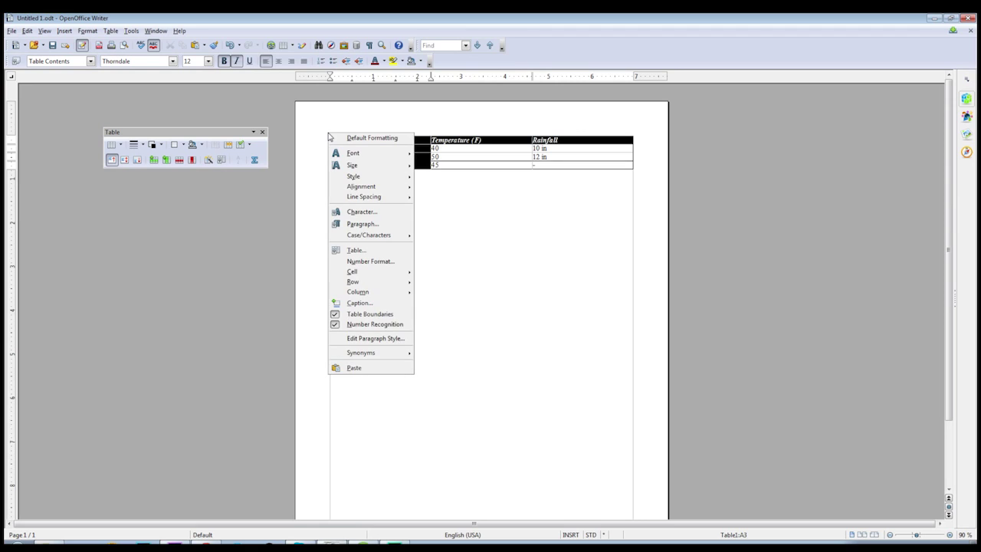
{"action": "left_click", "coordinate": [363, 254]}
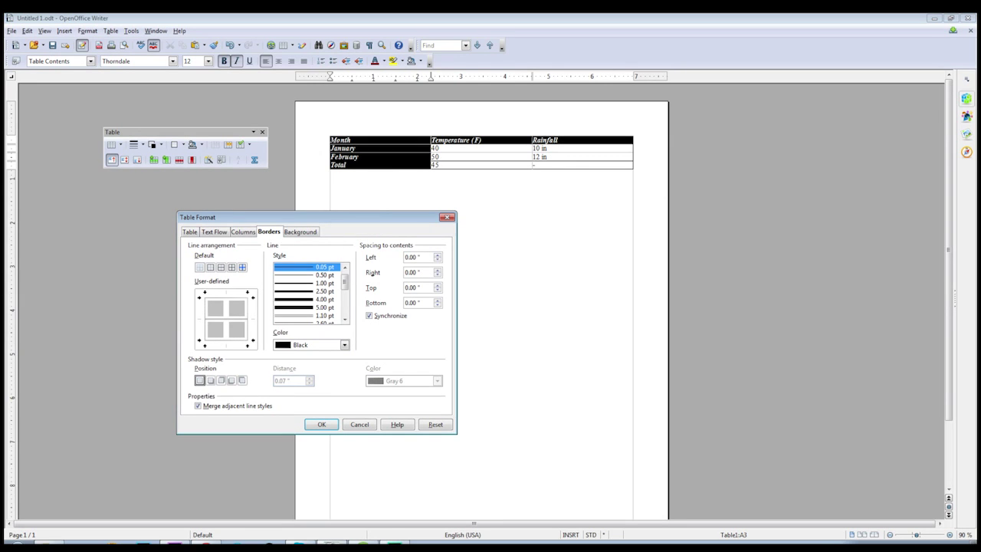
{"action": "left_click", "coordinate": [189, 231]}
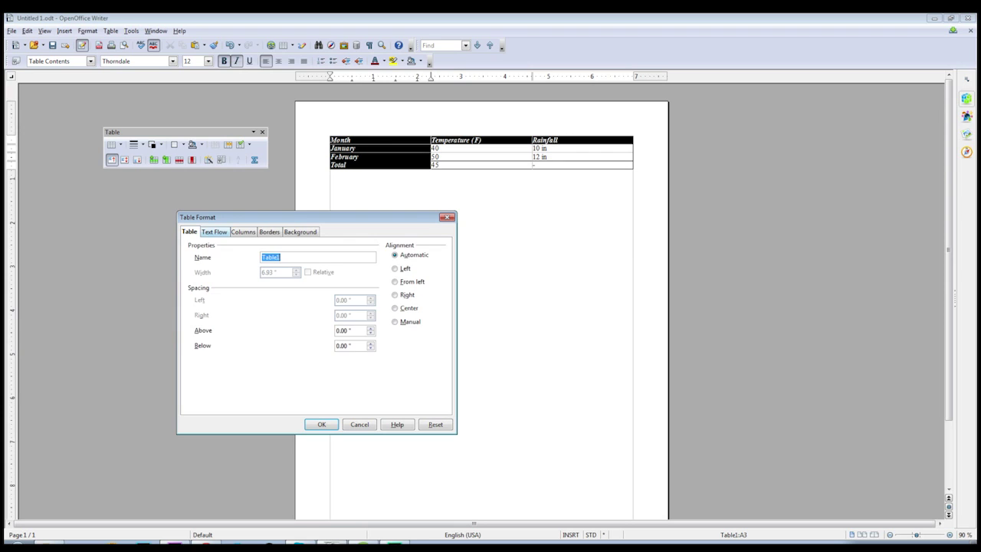
{"action": "left_click", "coordinate": [215, 231]}
{"action": "left_click", "coordinate": [268, 231]}
{"action": "left_click", "coordinate": [189, 231]}
{"action": "left_click", "coordinate": [338, 330]}
{"action": "left_click", "coordinate": [326, 423]}
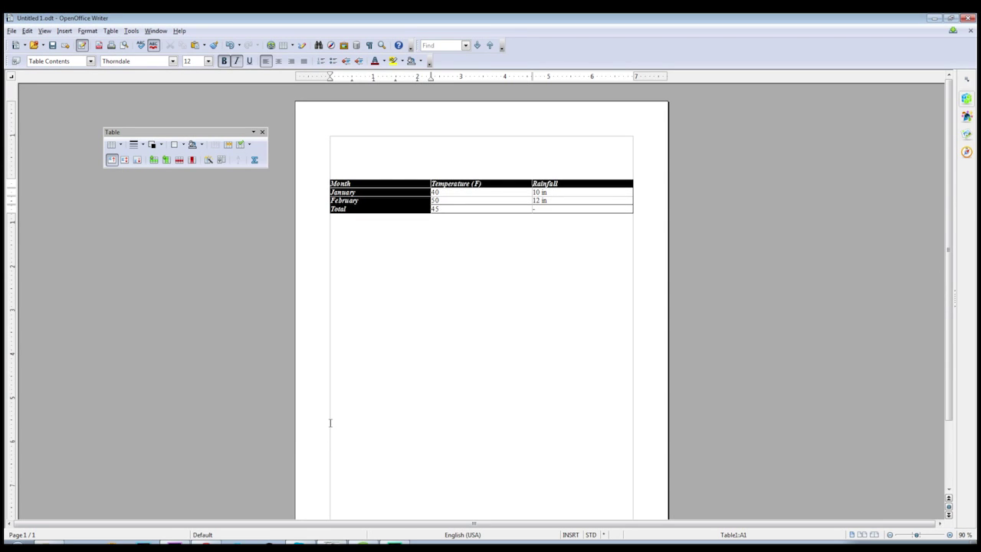
Add the sample text lines asdasdasdasdasd, sfasfas and safasf in separate paragraphs above the weather table.
{"action": "left_click", "coordinate": [329, 150]}
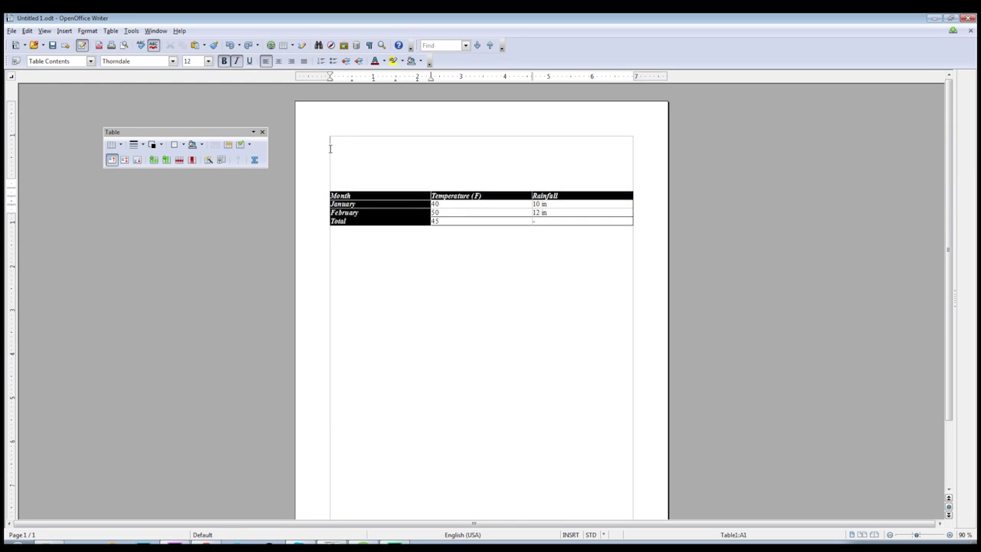
{"action": "type", "text": "asdasdasdasdasd"}
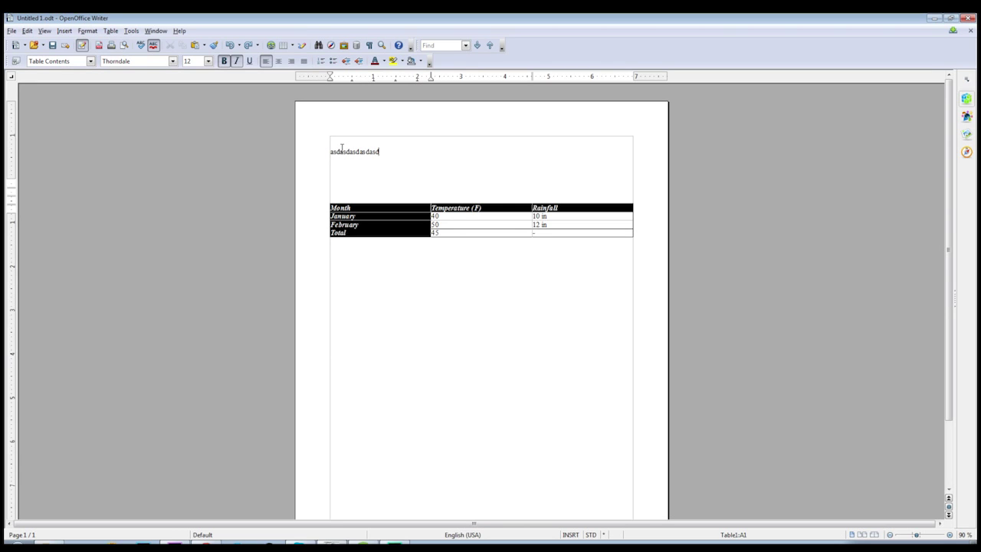
{"action": "key", "text": "Return"}
{"action": "type", "text": "sfasfas"}
{"action": "key", "text": "Return"}
{"action": "type", "text": "safasf"}
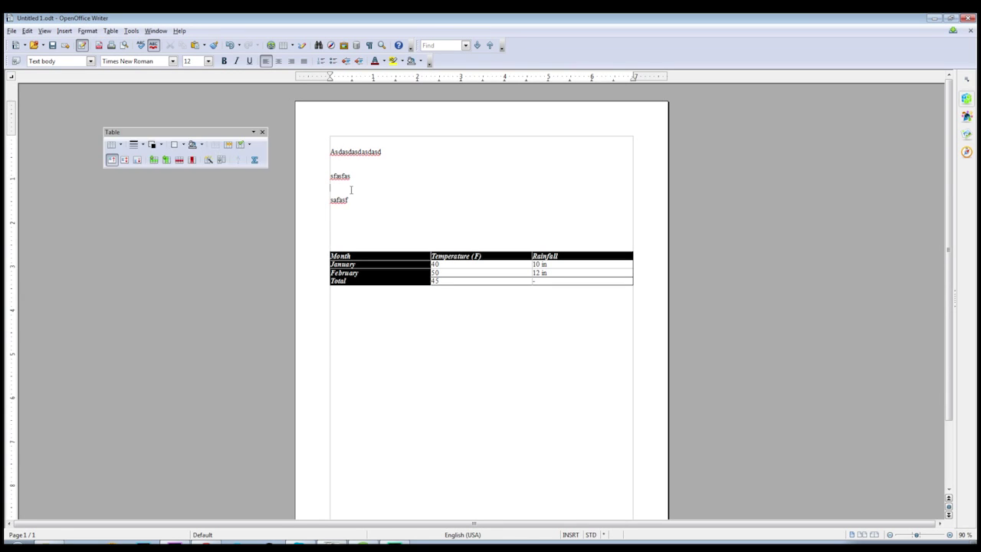
Examine the weather table's text flow, column width and border options in its format properties.
{"action": "left_click", "coordinate": [110, 31]}
{"action": "left_click", "coordinate": [365, 215]}
{"action": "left_click", "coordinate": [328, 249]}
{"action": "right_click", "coordinate": [329, 249]}
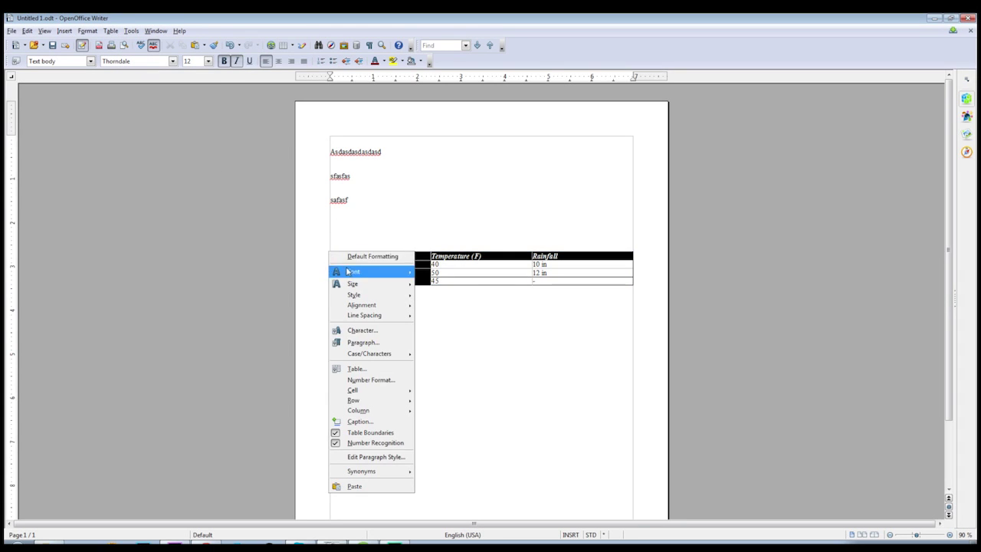
{"action": "left_click", "coordinate": [352, 368]}
{"action": "key", "text": "ctrl+Page_Down"}
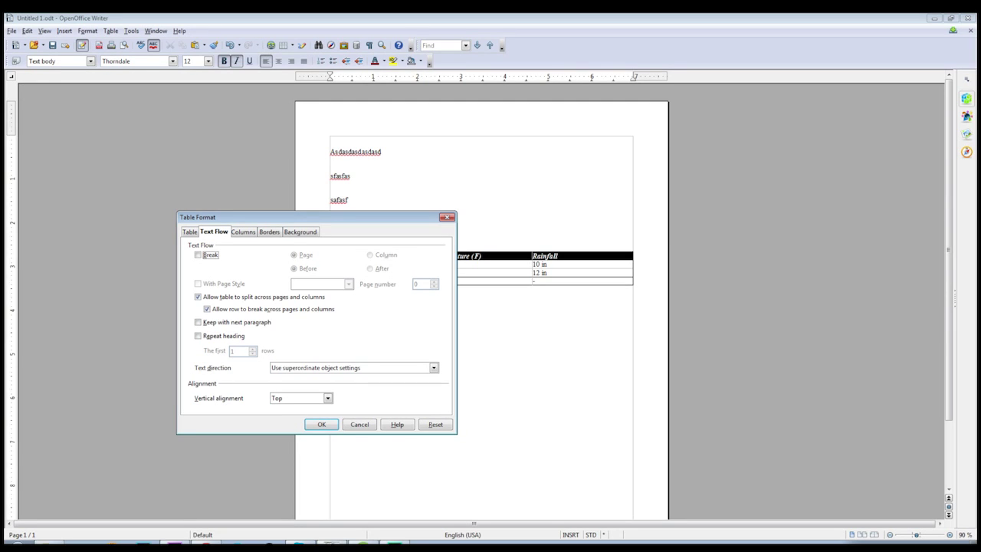
{"action": "left_click", "coordinate": [243, 232]}
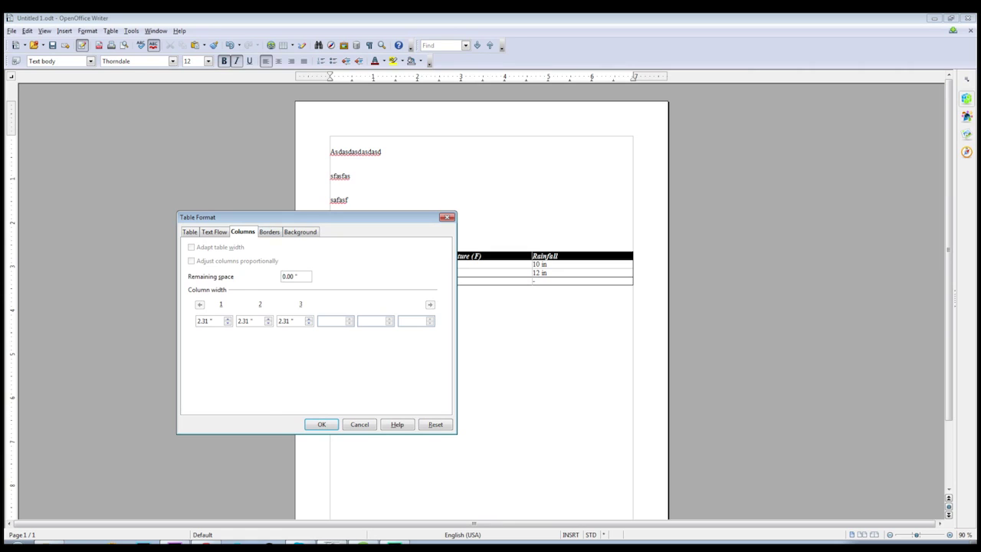
{"action": "key", "text": "ctrl+Tab"}
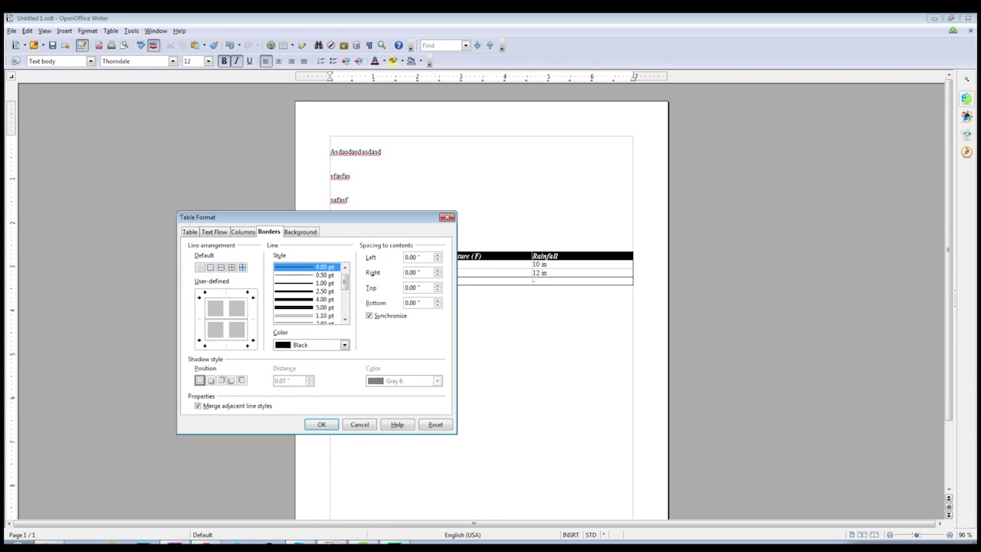
{"action": "scroll", "coordinate": [306, 294], "scroll_direction": "down", "scroll_amount": 4}
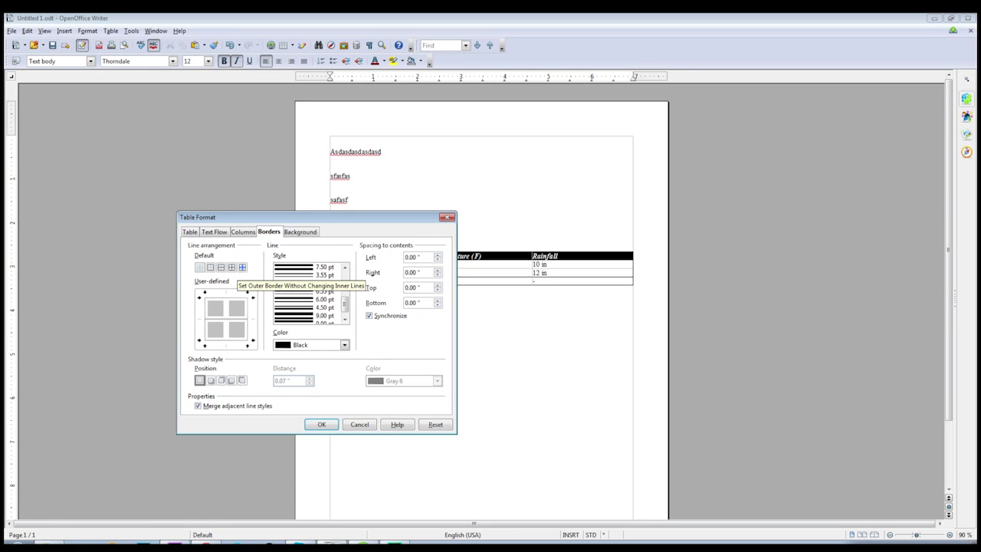
Set the background color of the Month header cell to Magenta 5.
{"action": "key", "text": "ctrl+Tab"}
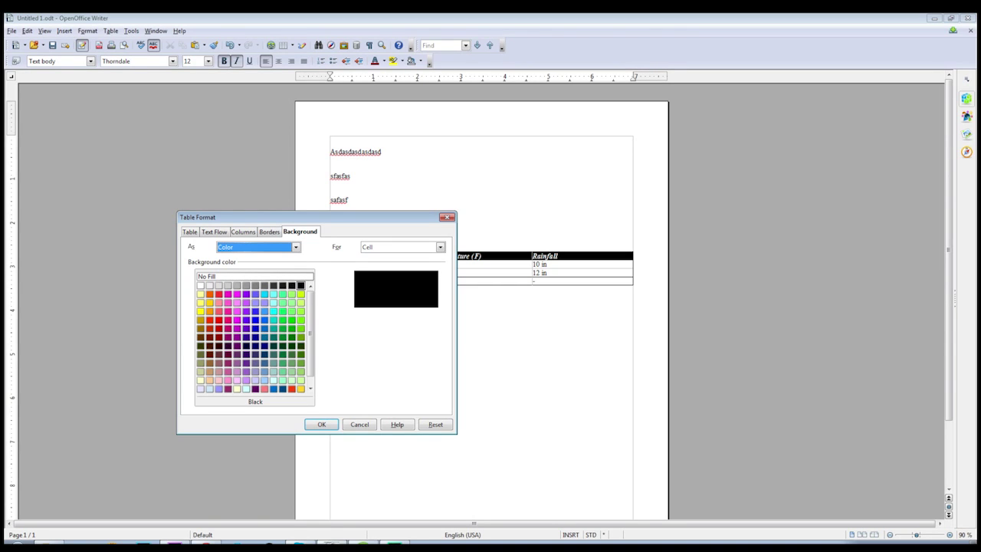
{"action": "left_click", "coordinate": [264, 328]}
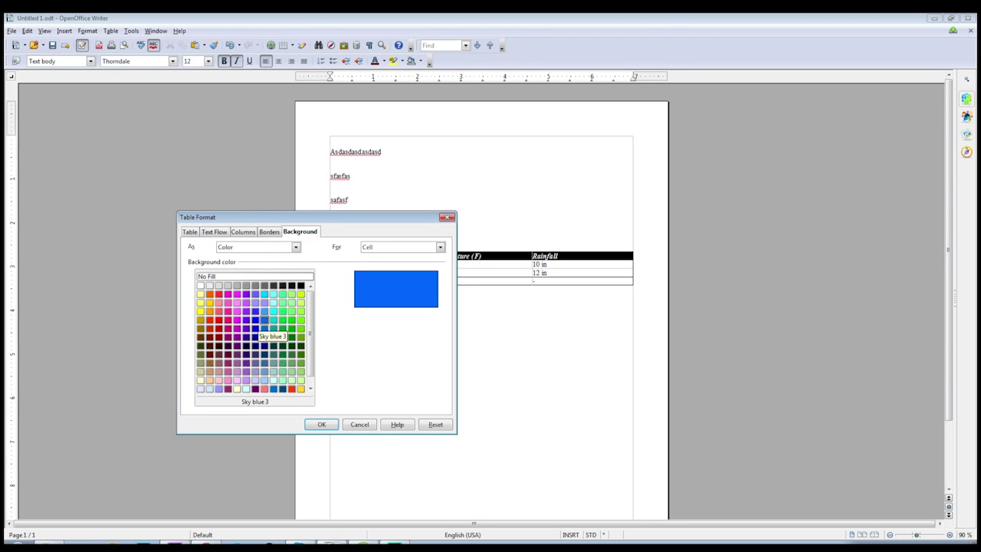
{"action": "left_click", "coordinate": [209, 319]}
{"action": "left_click", "coordinate": [237, 338]}
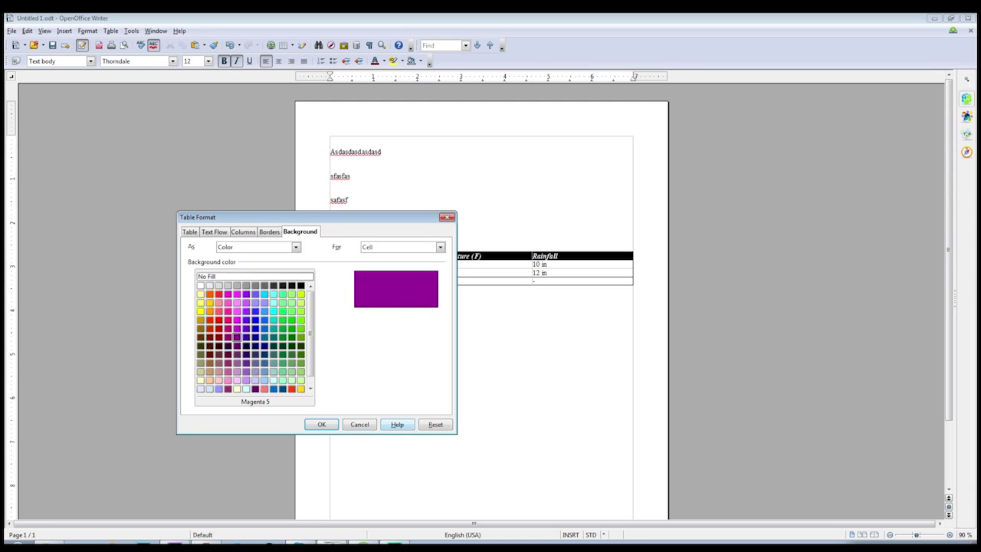
{"action": "left_click", "coordinate": [321, 423]}
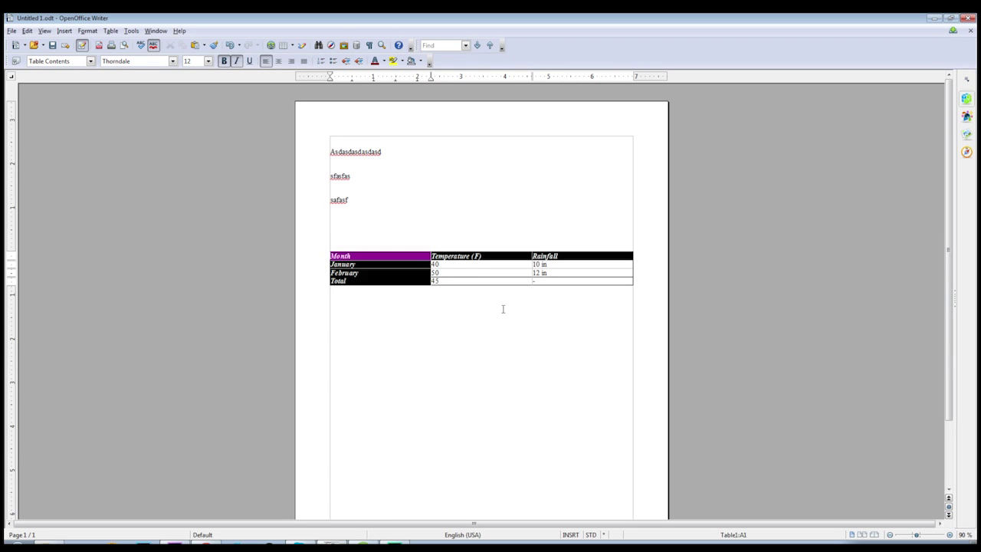
Narrow the Month and Temperature (F) columns of the weather table so they closely fit their text.
{"action": "left_click", "coordinate": [450, 264]}
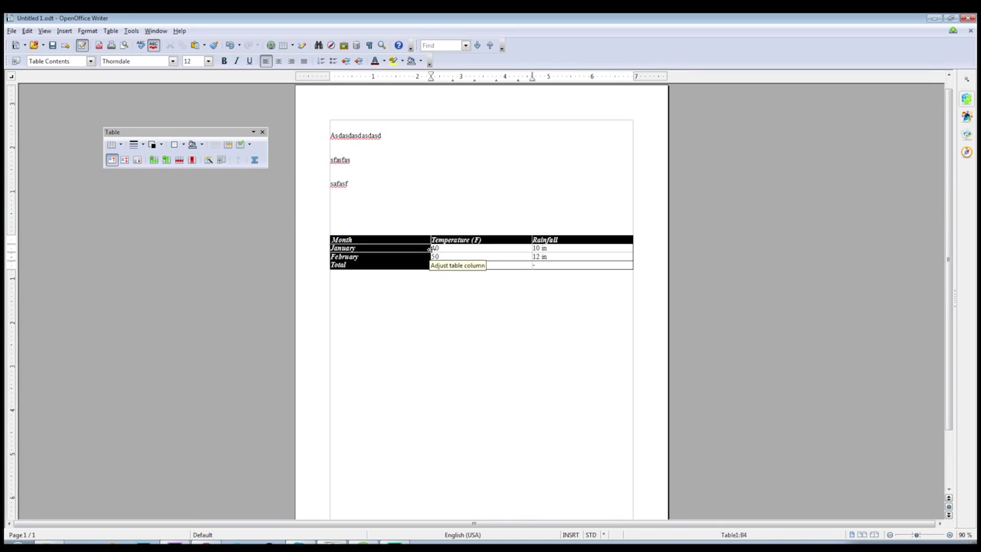
{"action": "left_click_drag", "start_coordinate": [430, 249], "coordinate": [370, 250]}
{"action": "left_click", "coordinate": [371, 249]}
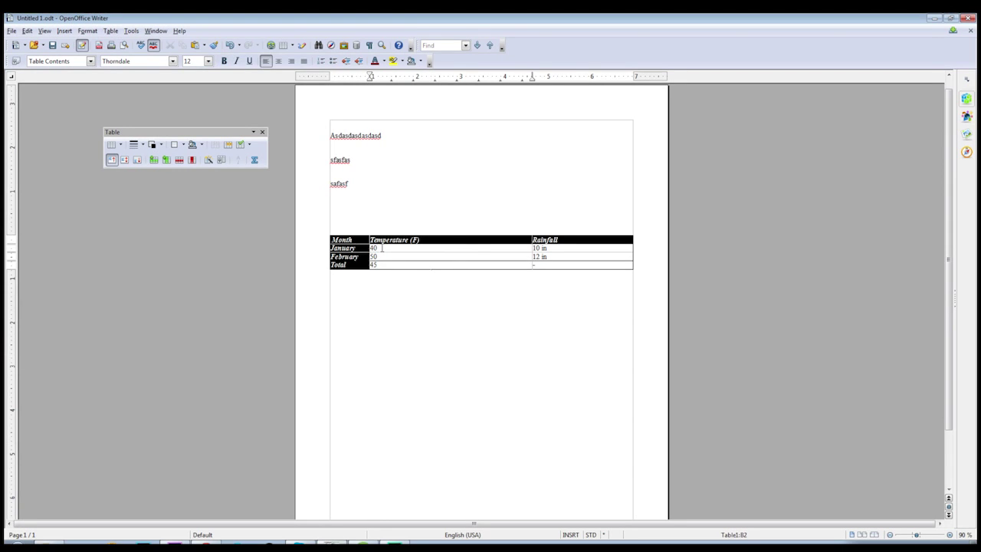
{"action": "left_click_drag", "start_coordinate": [532, 248], "coordinate": [423, 248]}
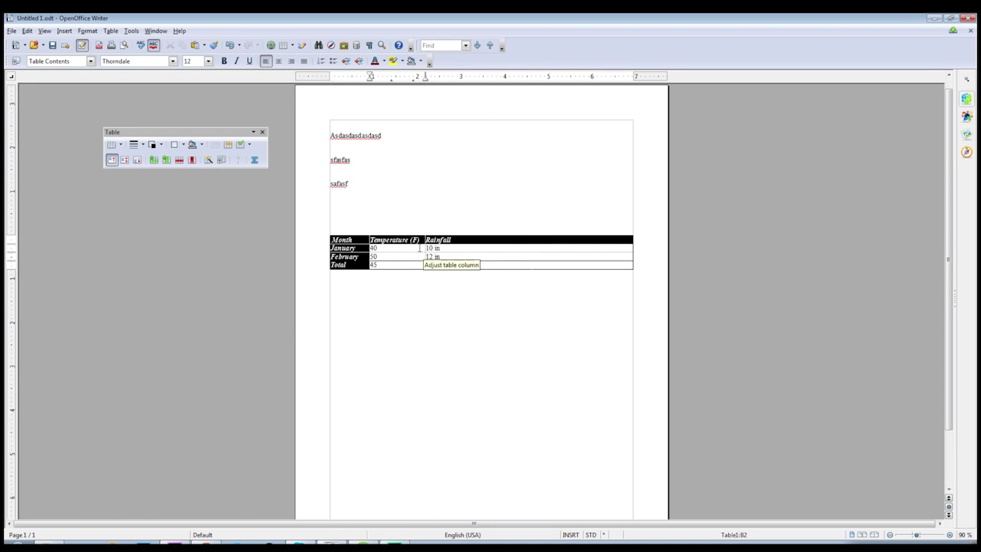
Increase the height of the weather table's header row slightly by moving its lower border down.
{"action": "mouse_move", "coordinate": [424, 244]}
{"action": "left_mouse_down"}
{"action": "mouse_move", "coordinate": [423, 262]}
{"action": "mouse_move", "coordinate": [424, 245]}
{"action": "left_mouse_up"}
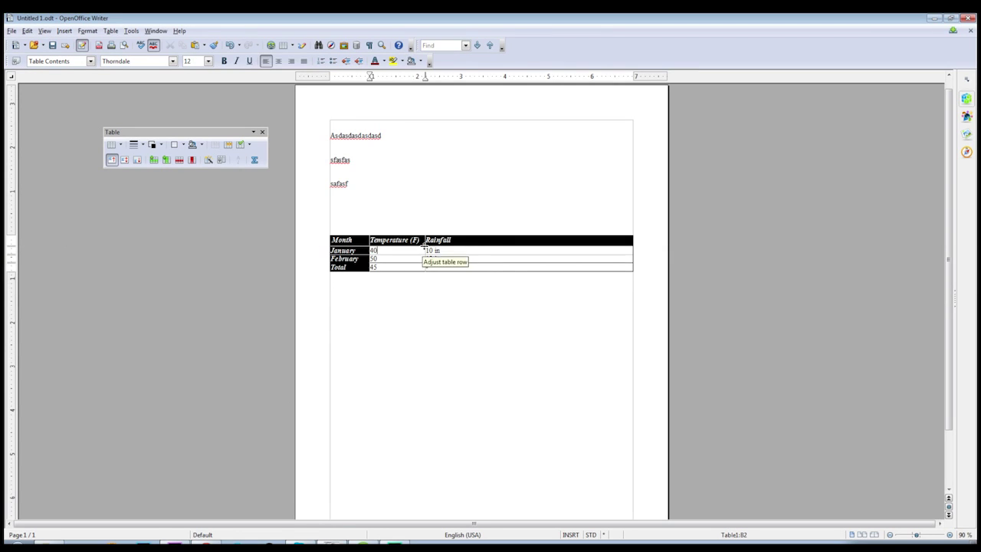
{"action": "left_click_drag", "start_coordinate": [465, 247], "coordinate": [466, 248]}
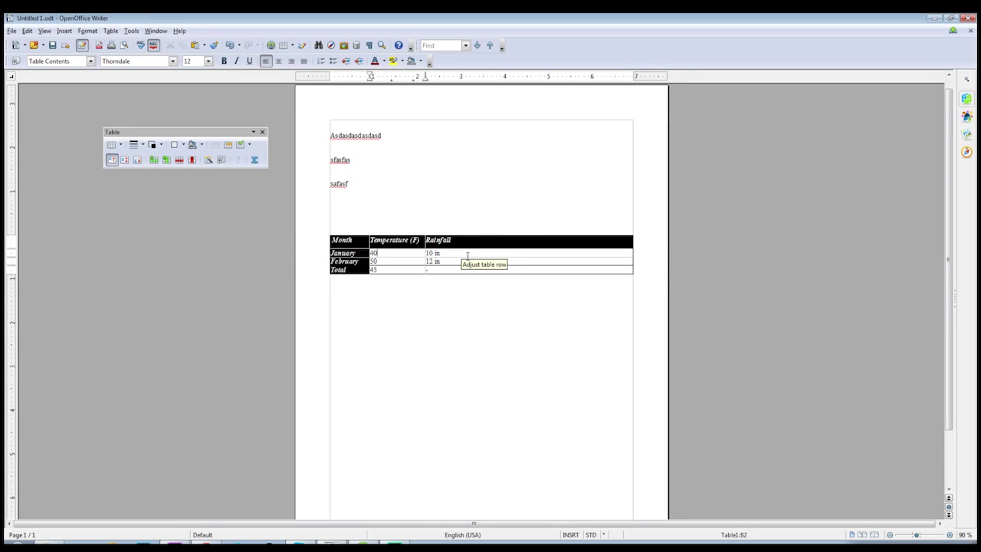
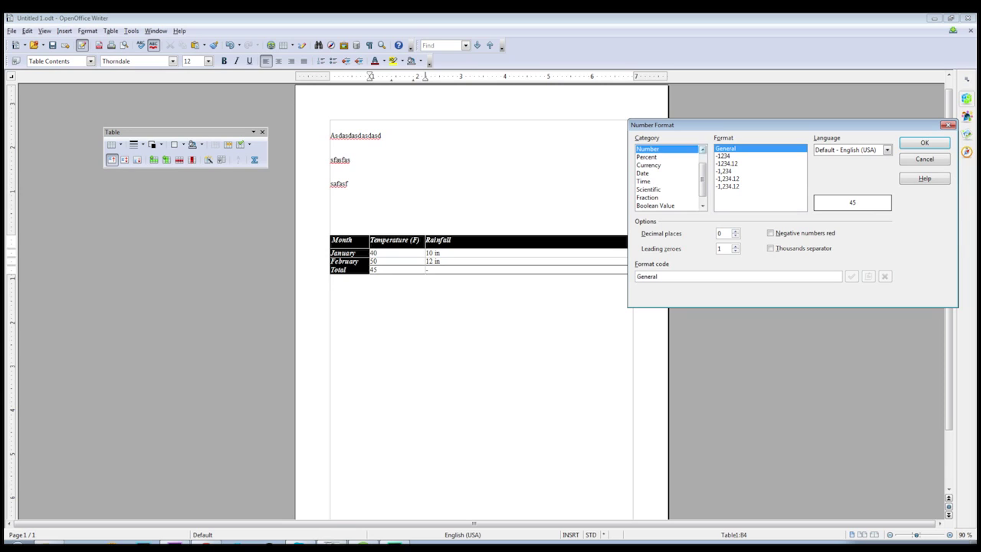
Format the Temperature (F) cell in the Total row as USD currency with two decimal places, thousands separator and red negatives.
{"action": "scroll", "coordinate": [667, 176], "scroll_direction": "up", "scroll_amount": 2}
{"action": "scroll", "coordinate": [666, 176], "scroll_direction": "down", "scroll_amount": 4}
{"action": "left_click", "coordinate": [648, 181]}
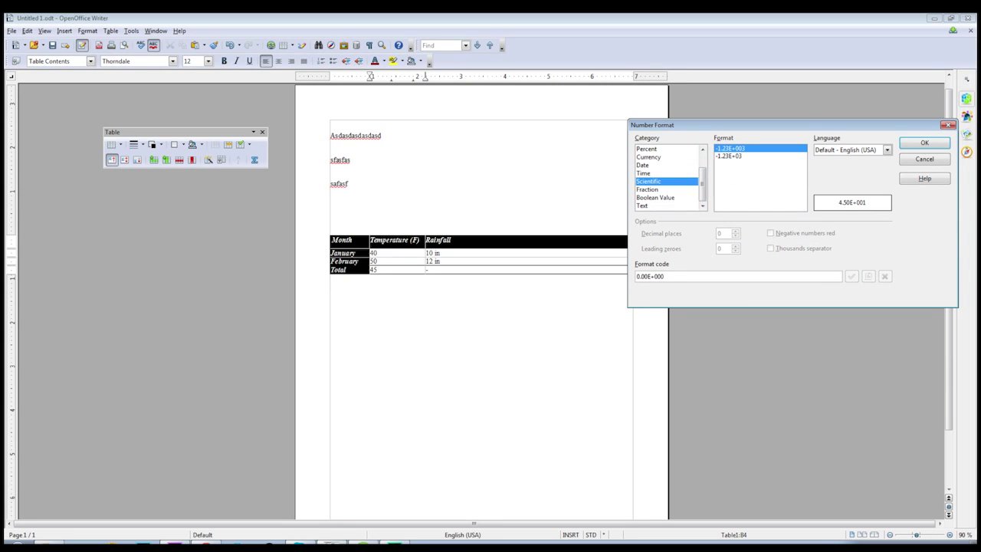
{"action": "left_click", "coordinate": [648, 156]}
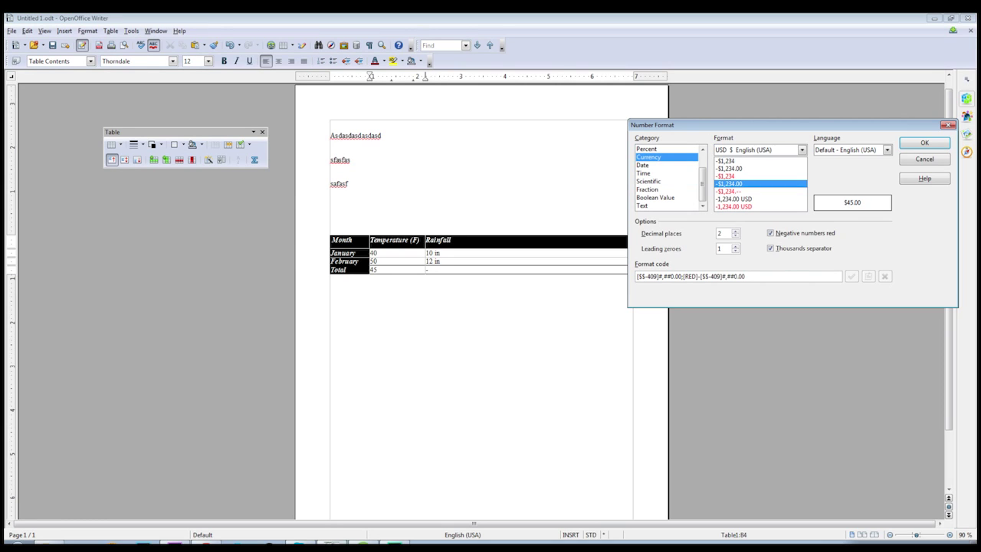
{"action": "left_click", "coordinate": [647, 188]}
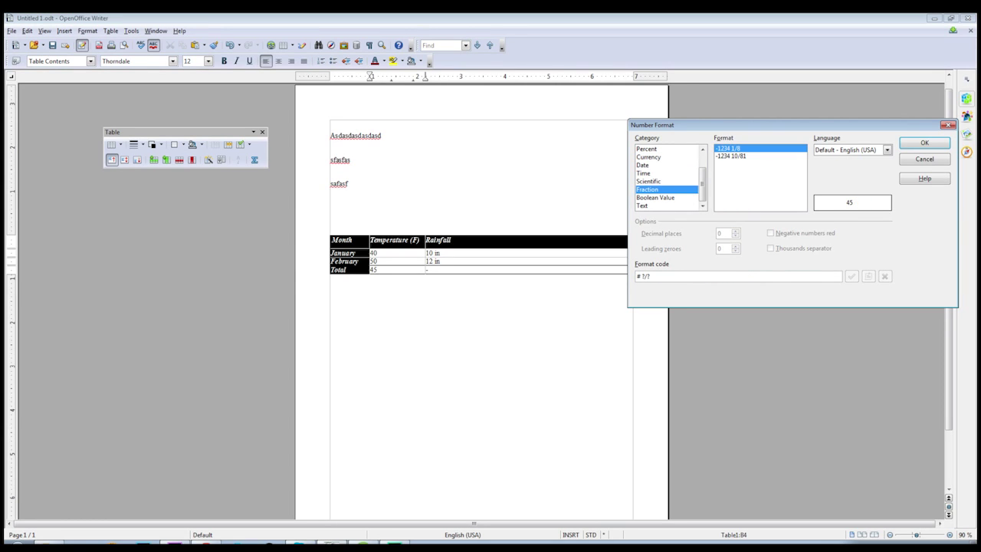
{"action": "key", "text": "Up"}
{"action": "scroll", "coordinate": [666, 176], "scroll_direction": "up", "scroll_amount": 1}
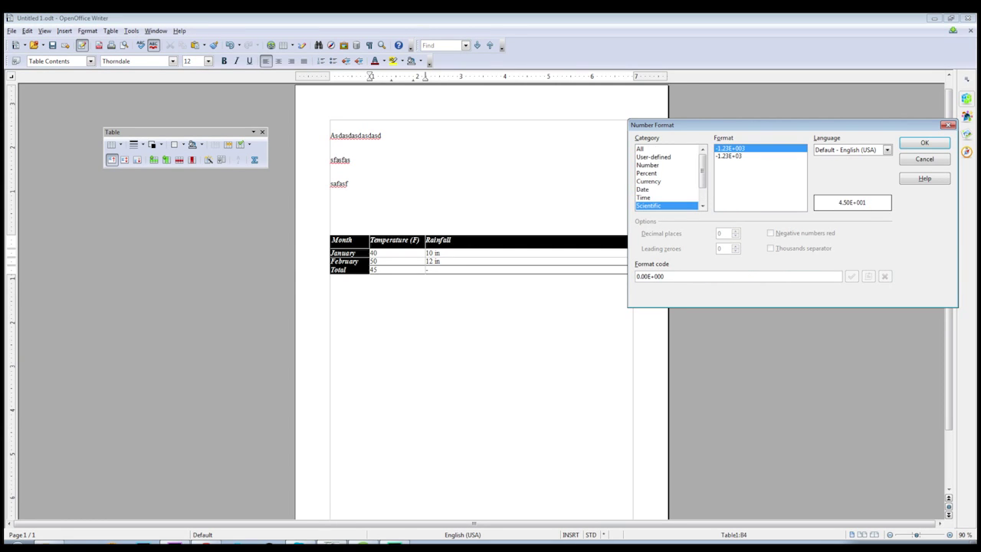
{"action": "left_click", "coordinate": [648, 181]}
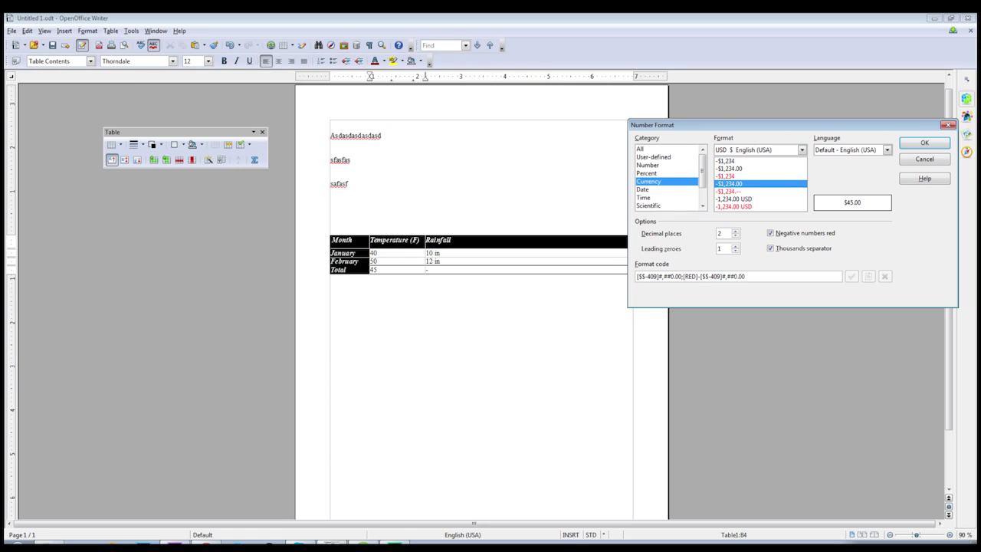
{"action": "left_click", "coordinate": [922, 144]}
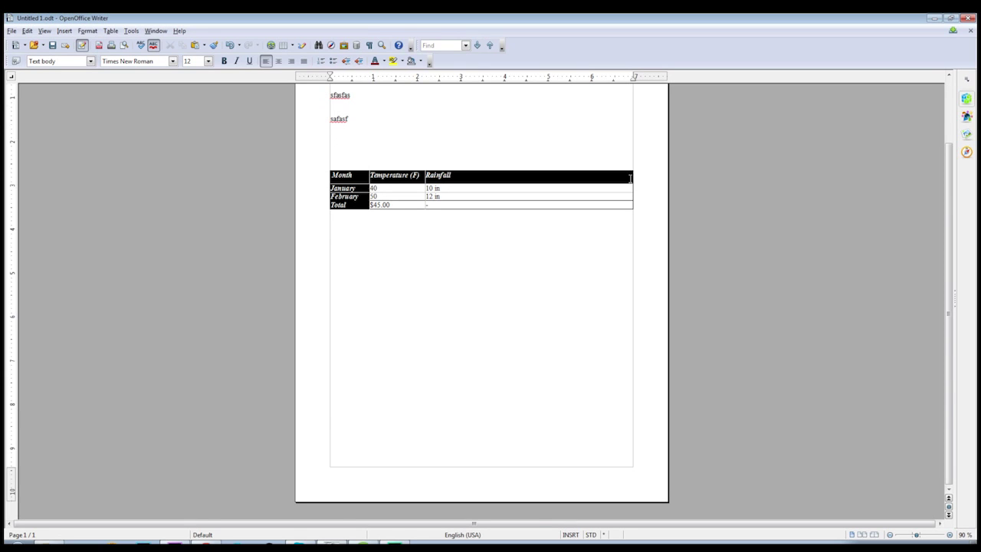
Apply Optimal Column Width to all columns of the weather table, then deselect the table.
{"action": "left_click", "coordinate": [326, 166]}
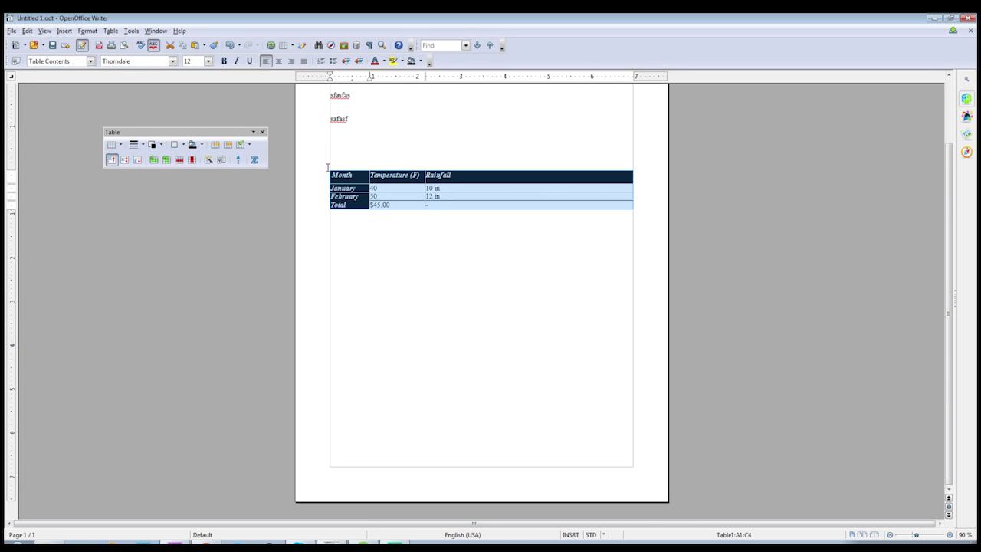
{"action": "left_click", "coordinate": [249, 146]}
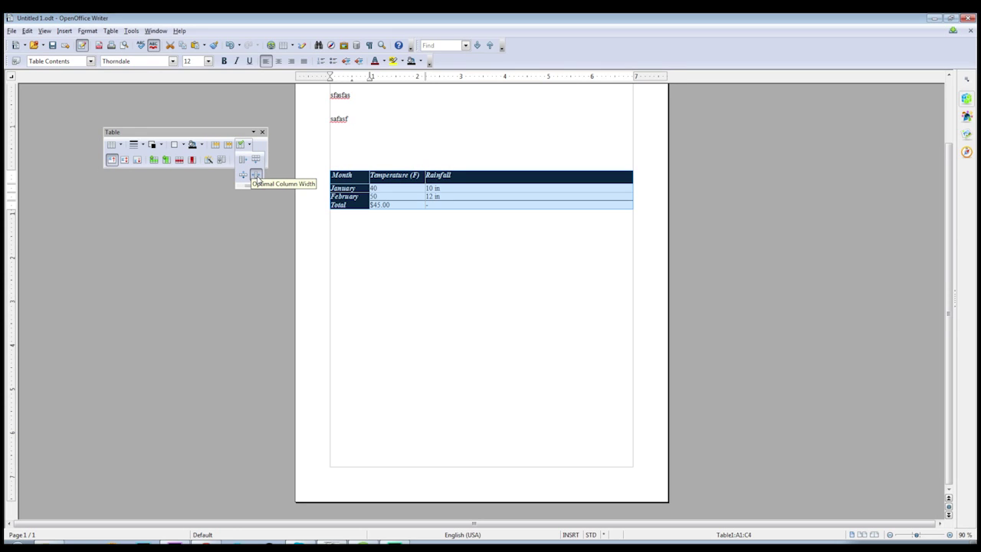
{"action": "left_click", "coordinate": [258, 177]}
{"action": "left_click", "coordinate": [257, 175]}
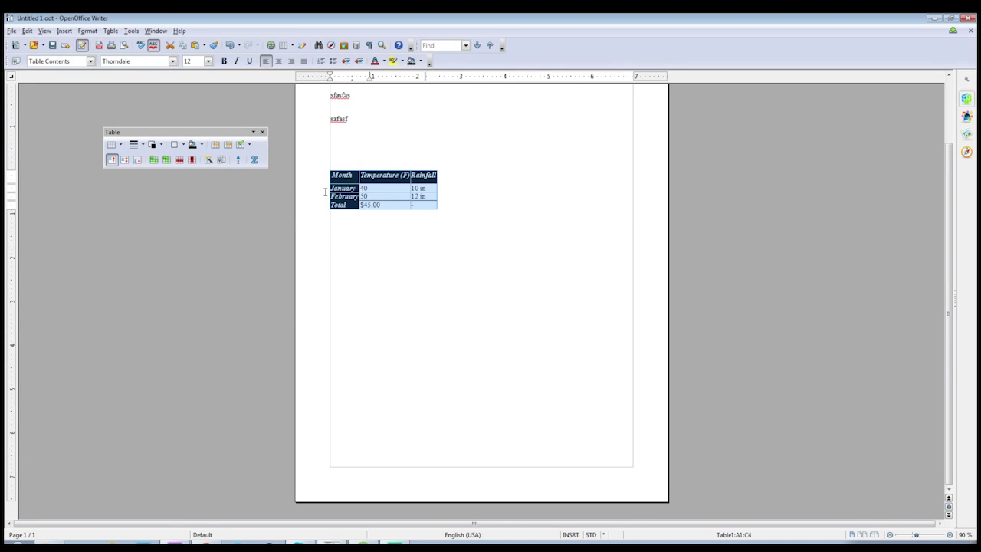
{"action": "left_click", "coordinate": [324, 163]}
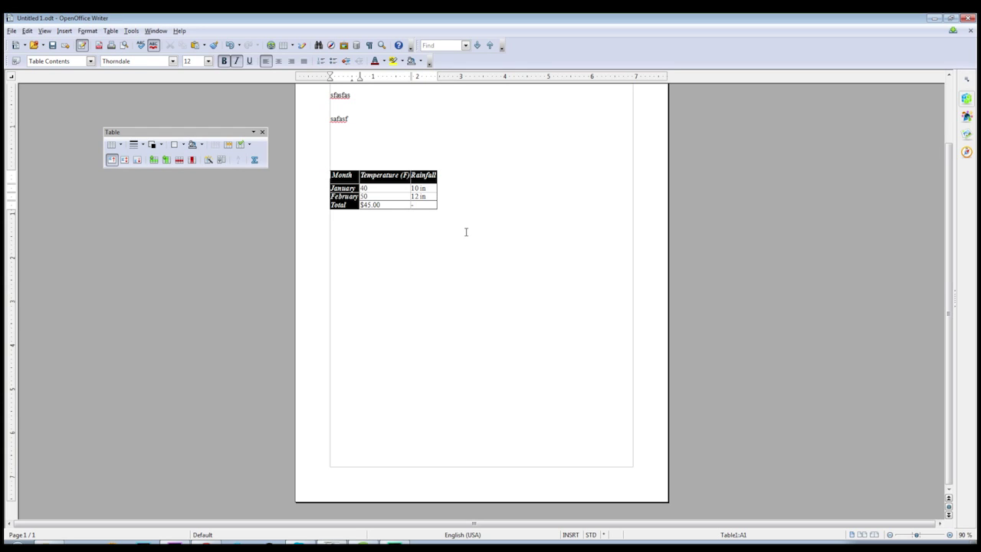
{"action": "left_click", "coordinate": [446, 232]}
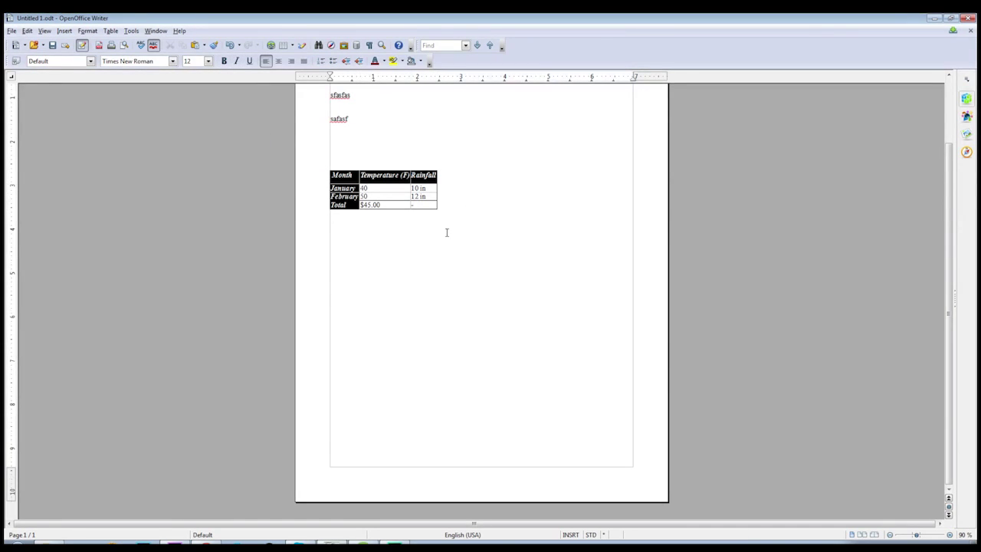